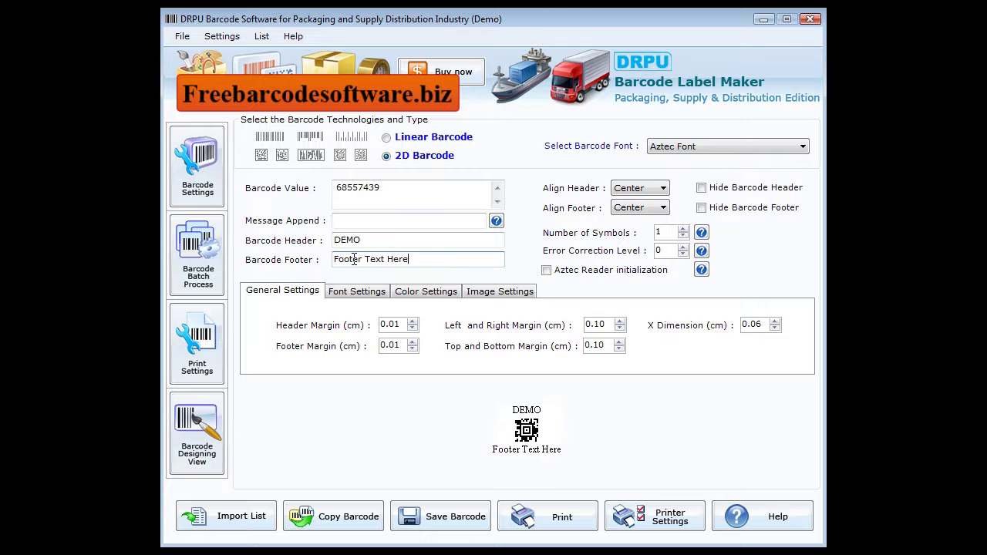
- Set the barcode footer font to Arial with the Bold style
click(366, 294)
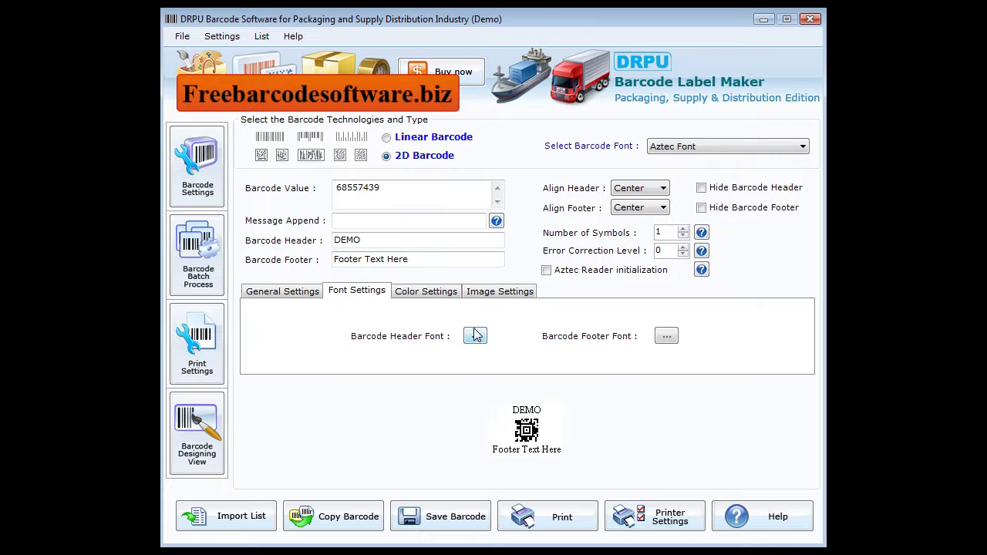
click(666, 336)
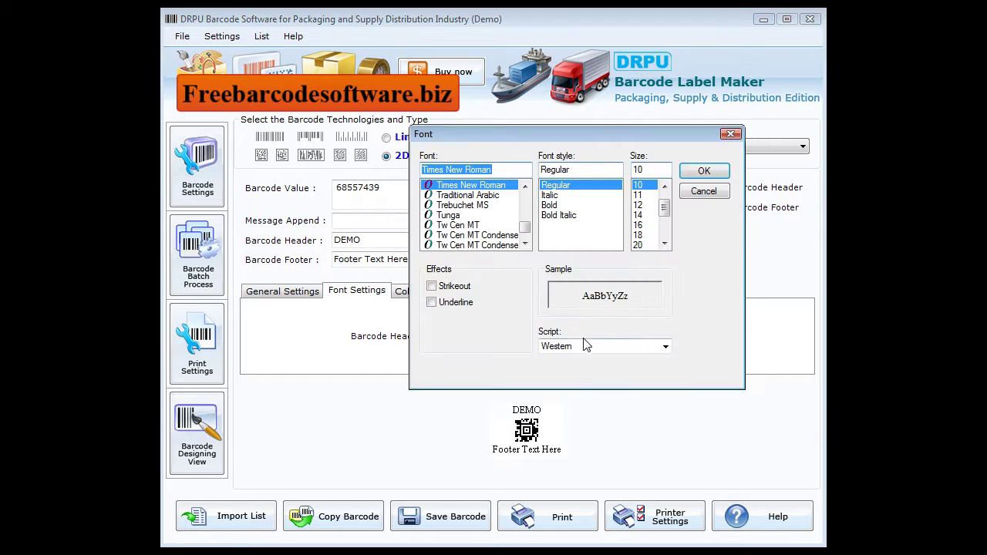
text(arial)
key(Return)
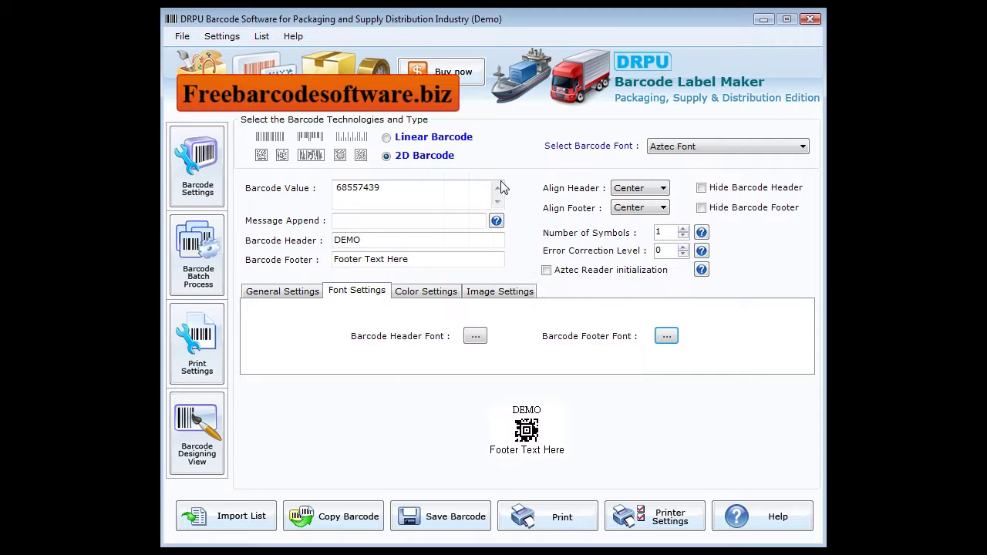
click(666, 337)
click(573, 205)
click(703, 170)
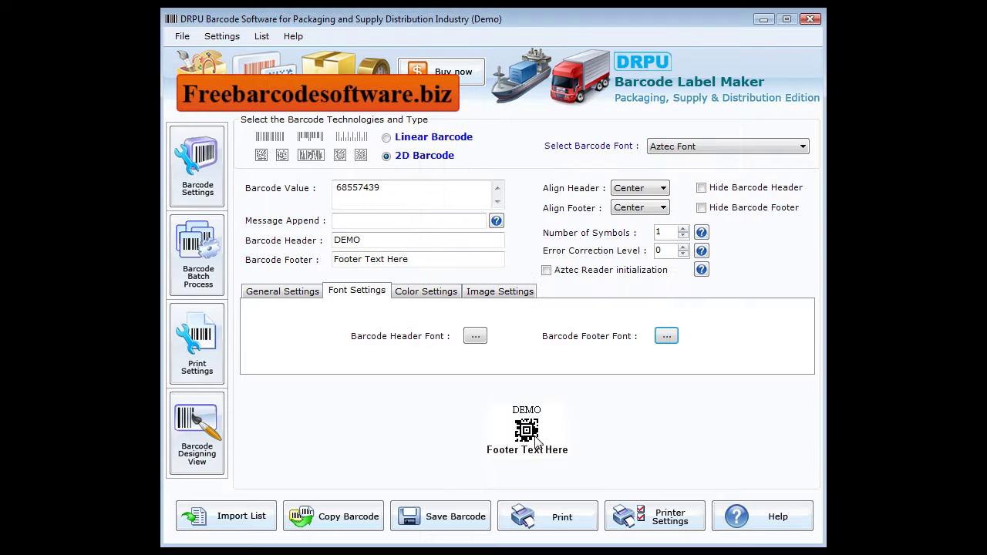
- View the barcode color options and change the 2D barcode font to DataMatrix Font
click(427, 293)
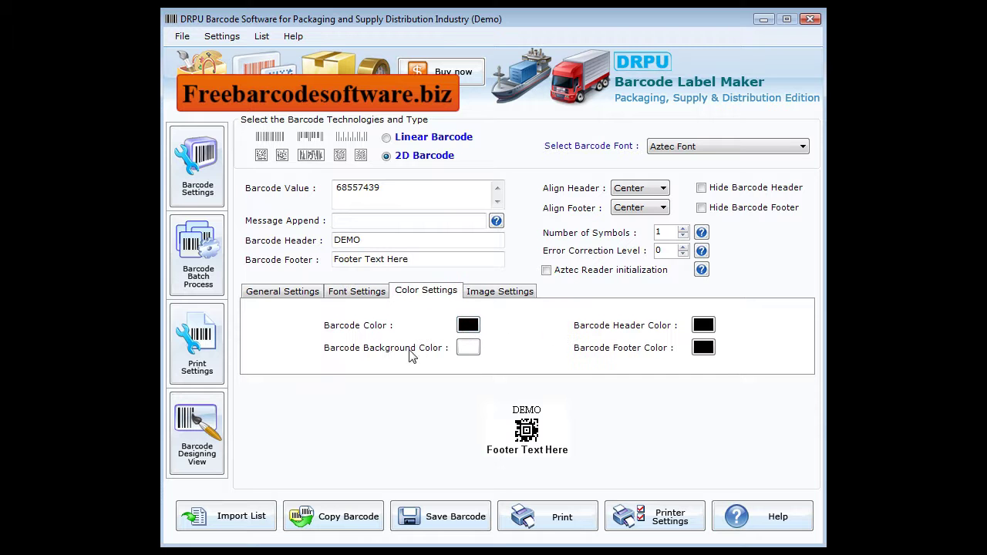
click(679, 146)
click(680, 222)
click(686, 147)
click(685, 192)
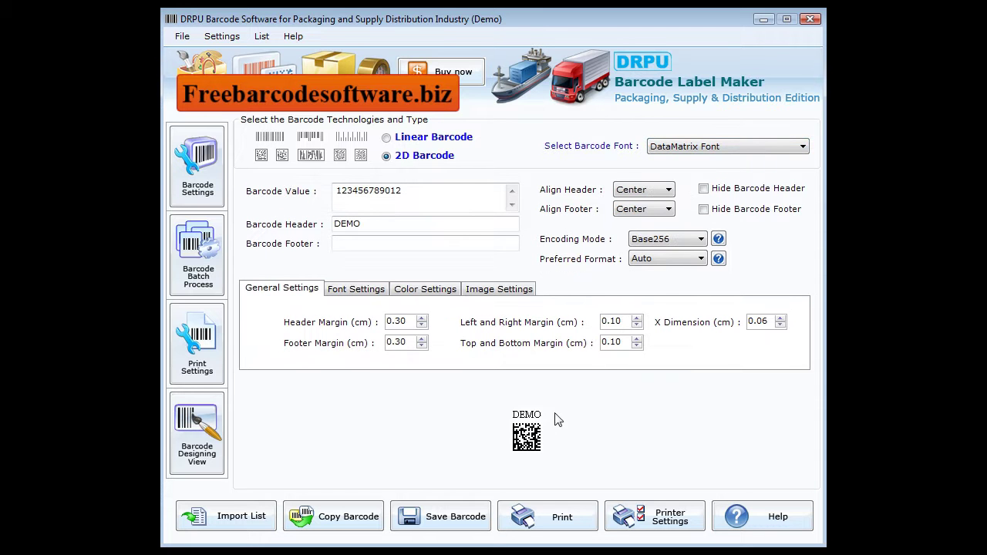
- Generate a sequential barcode value list for batch processing with prefix 685, range 30 to 50 and suffix 795
click(191, 245)
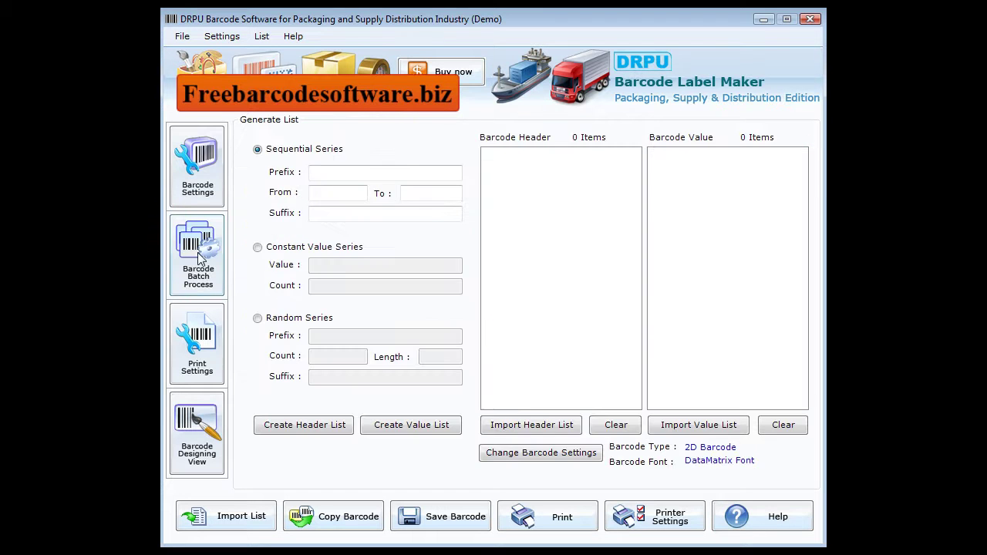
click(313, 174)
click(351, 213)
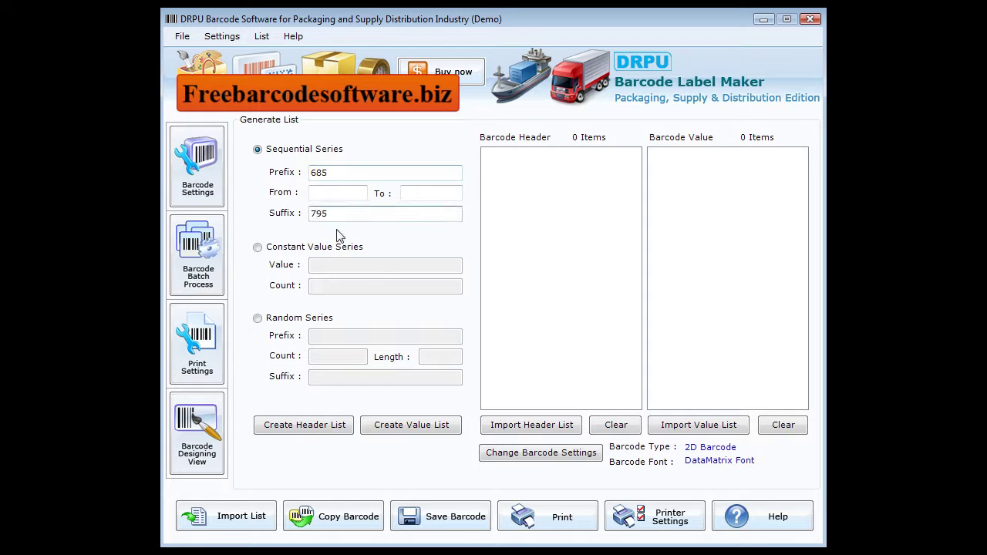
click(337, 192)
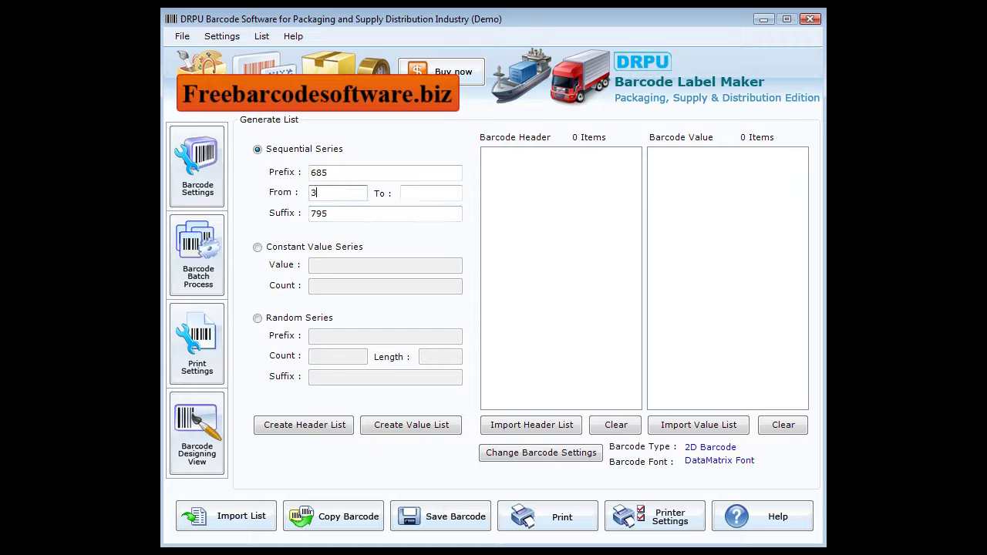
click(414, 192)
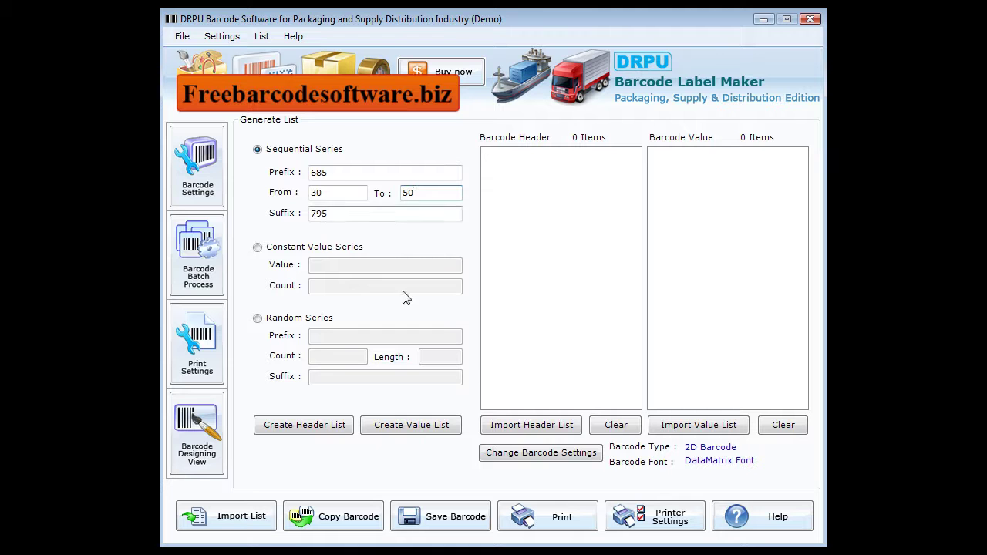
click(436, 428)
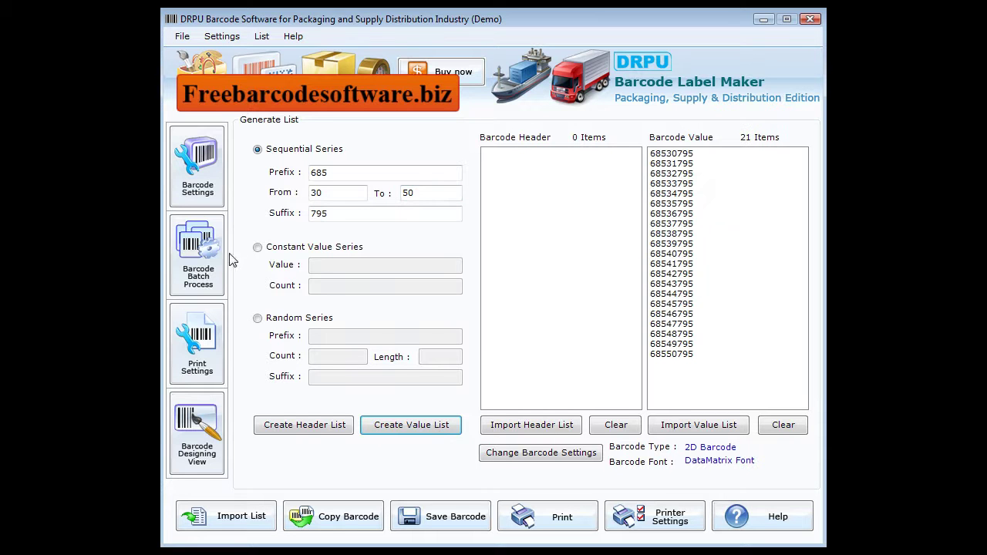
- Generate a constant barcode value list with value 593486703 and count 30
click(274, 252)
click(320, 263)
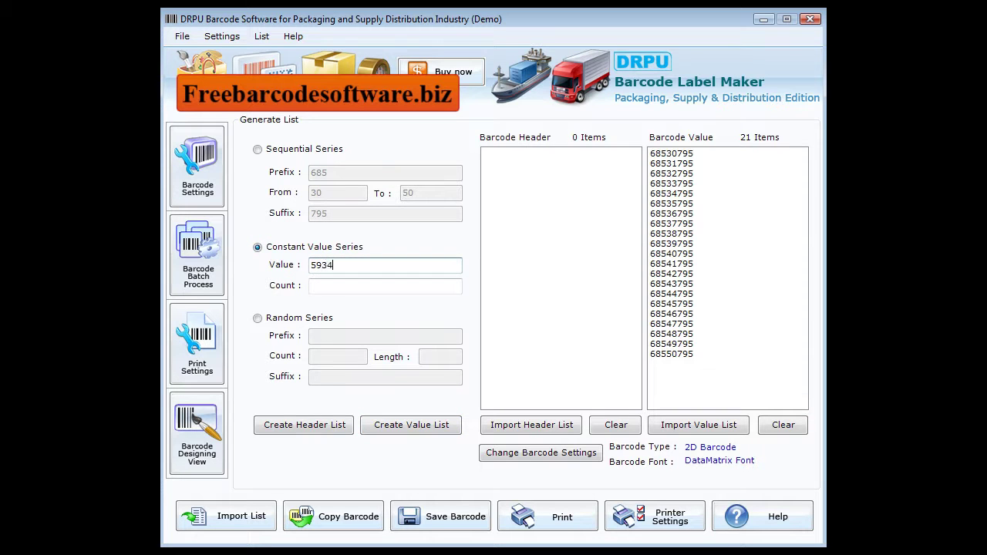
click(346, 287)
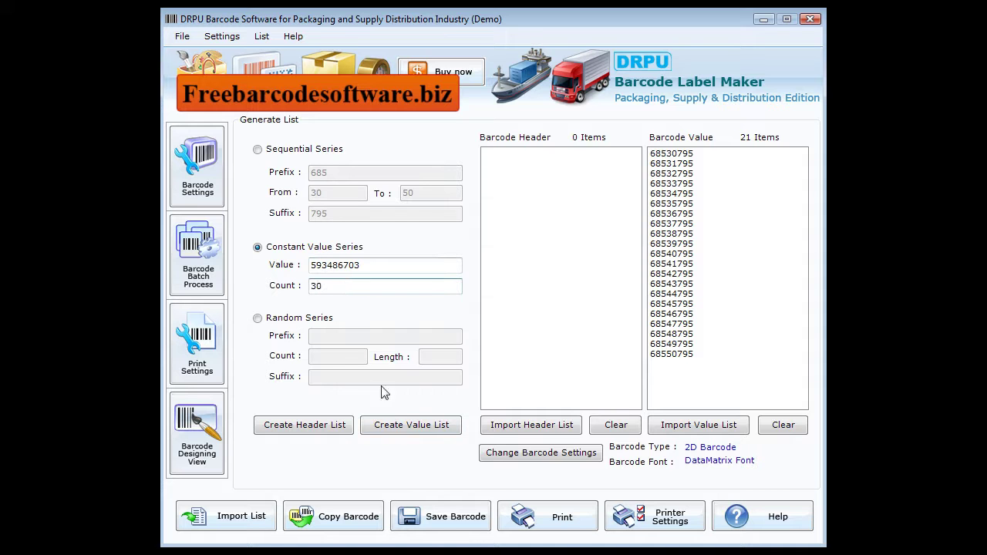
click(425, 429)
drag(800, 212, 802, 185)
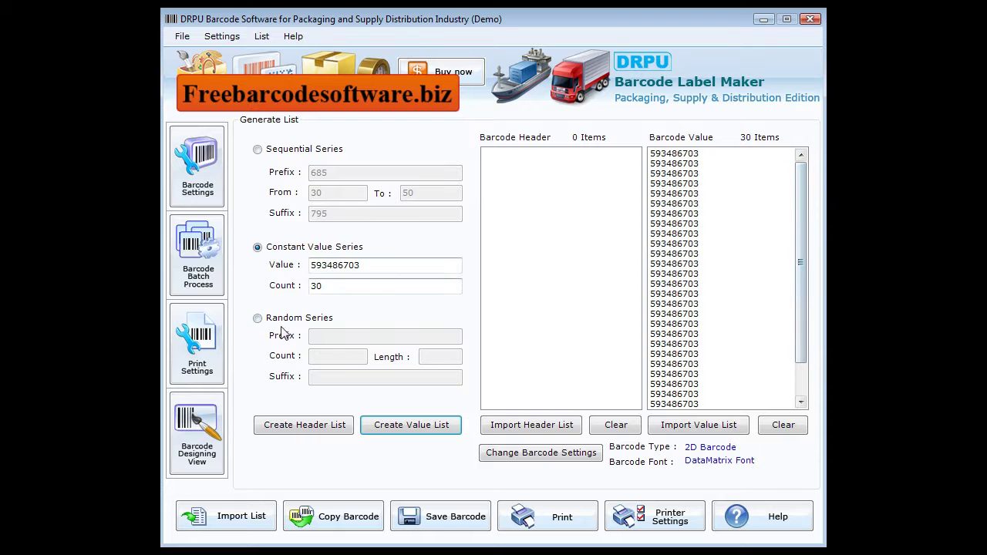
- Generate a random barcode value list with prefix 793, count 20, length 6 and suffix 78043
click(274, 322)
click(327, 335)
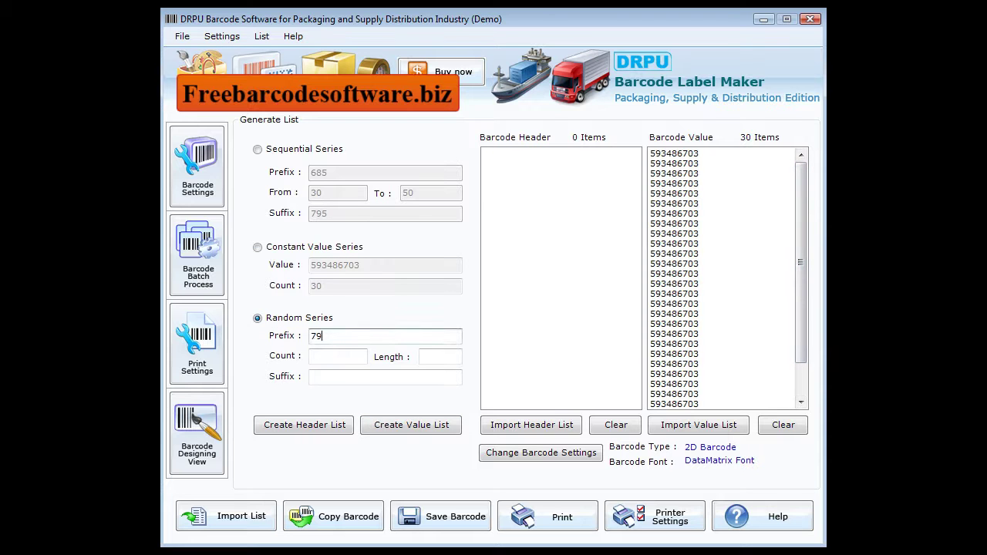
click(342, 377)
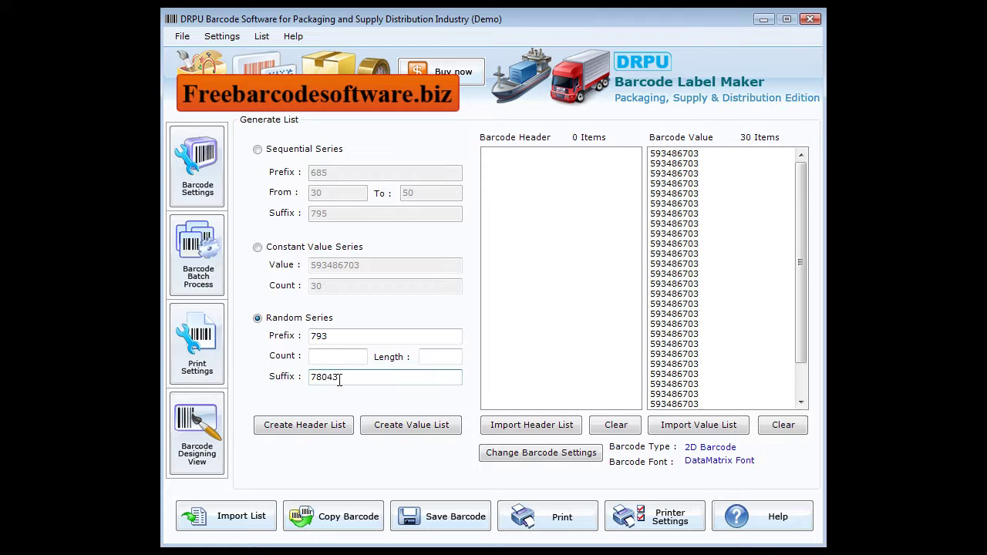
click(334, 353)
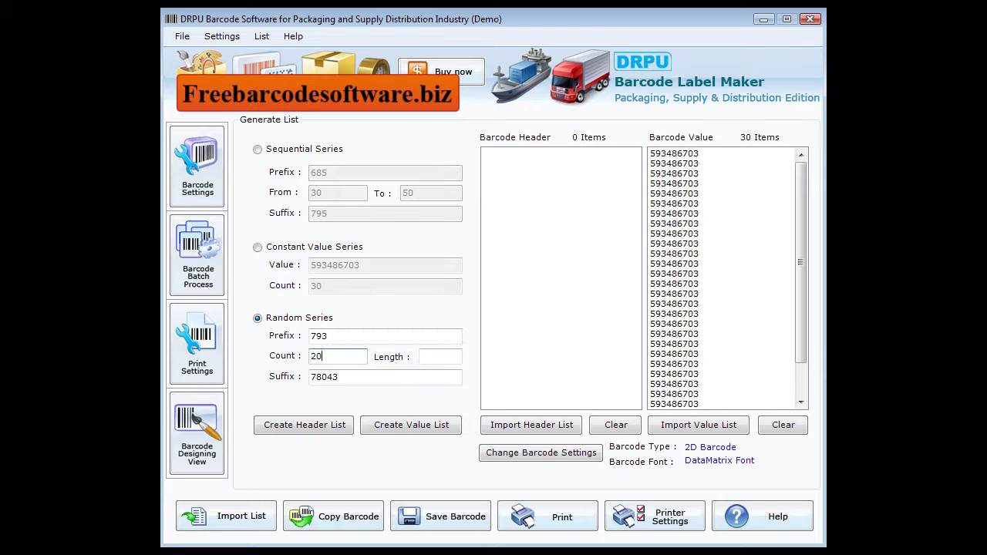
click(421, 355)
click(409, 425)
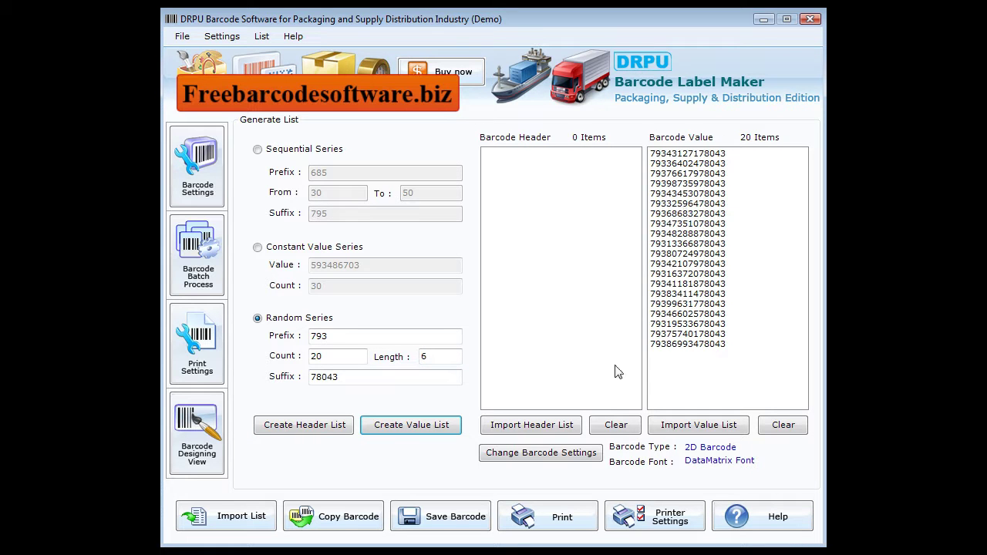
- Set the print layout to 9 columns and 4 rows with automatic center alignment
click(207, 354)
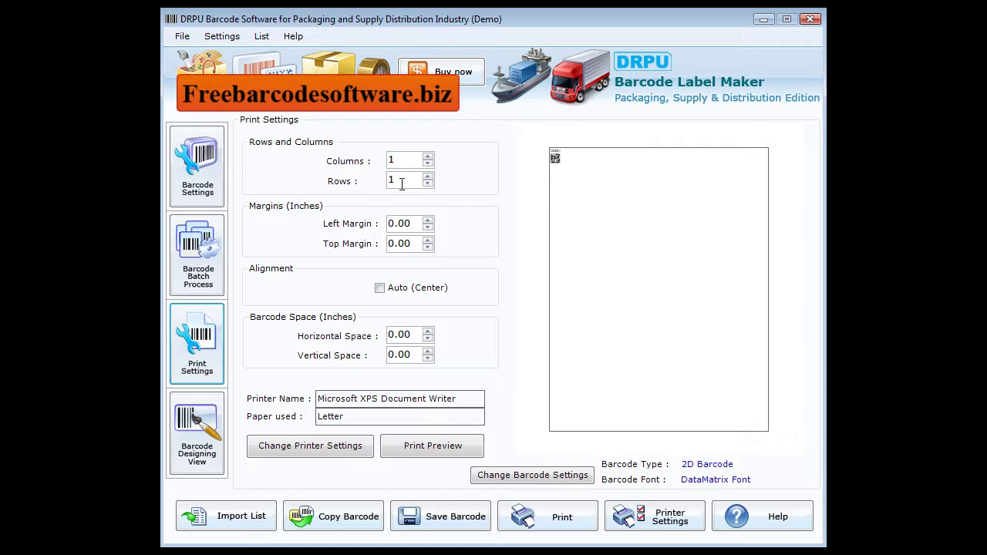
click(427, 155)
click(427, 156)
click(427, 156)
click(427, 155)
click(427, 156)
click(427, 155)
click(427, 156)
click(427, 156)
click(427, 176)
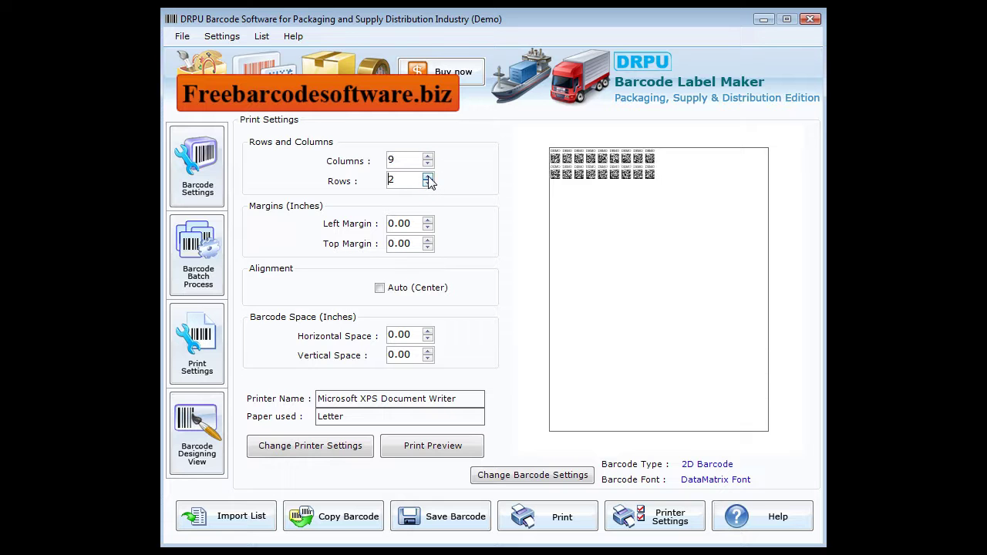
click(427, 176)
click(380, 288)
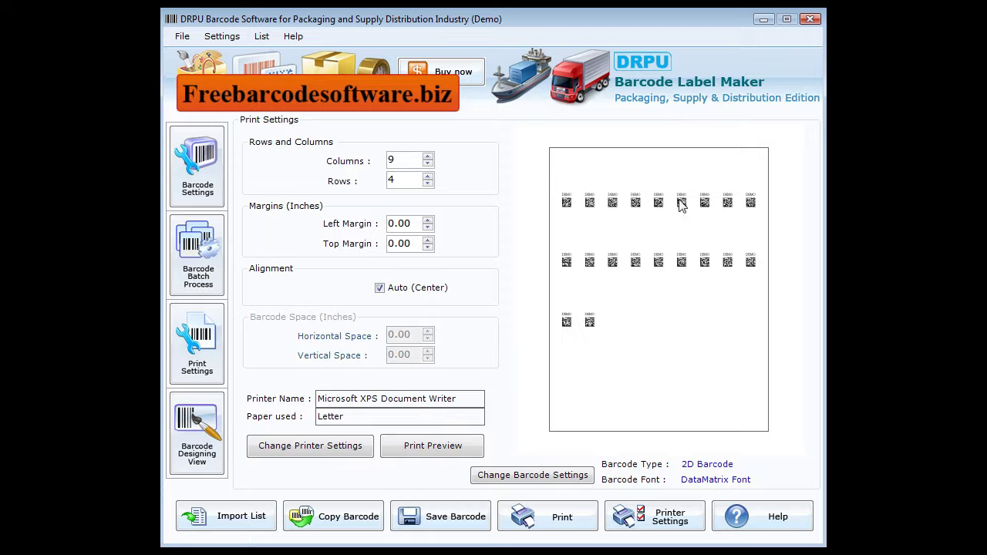
- Examine the barcode sheet in the print preview at 100% zoom and close the preview
click(446, 452)
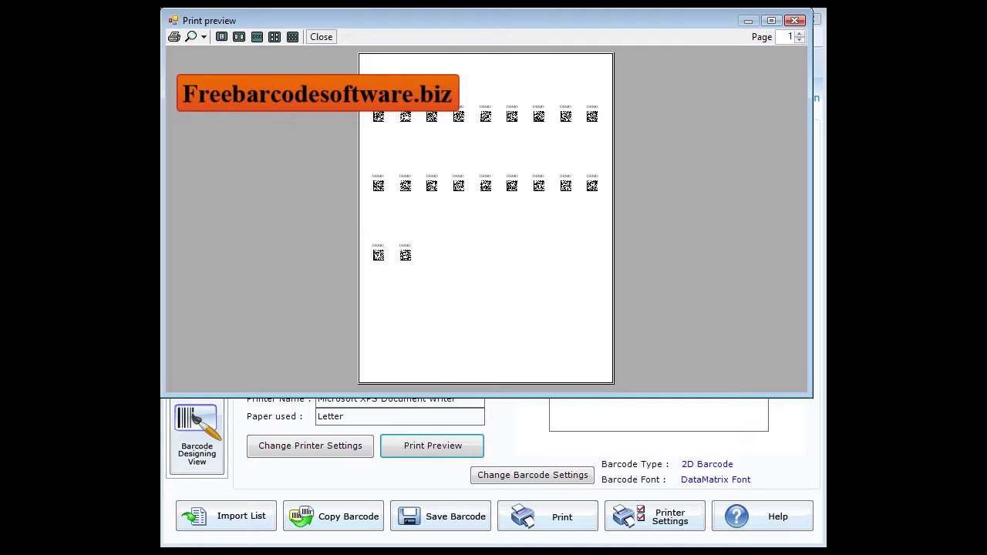
click(202, 37)
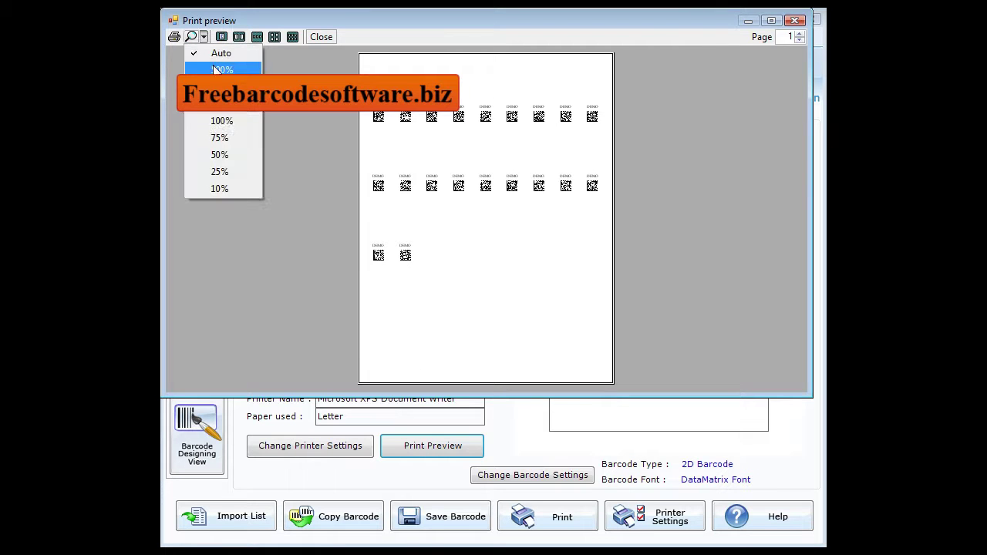
click(234, 120)
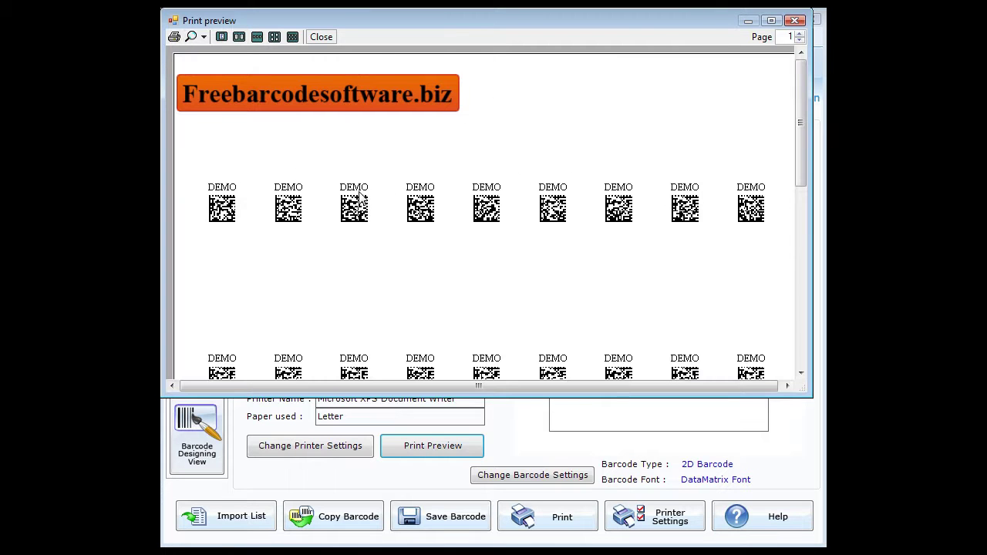
click(794, 22)
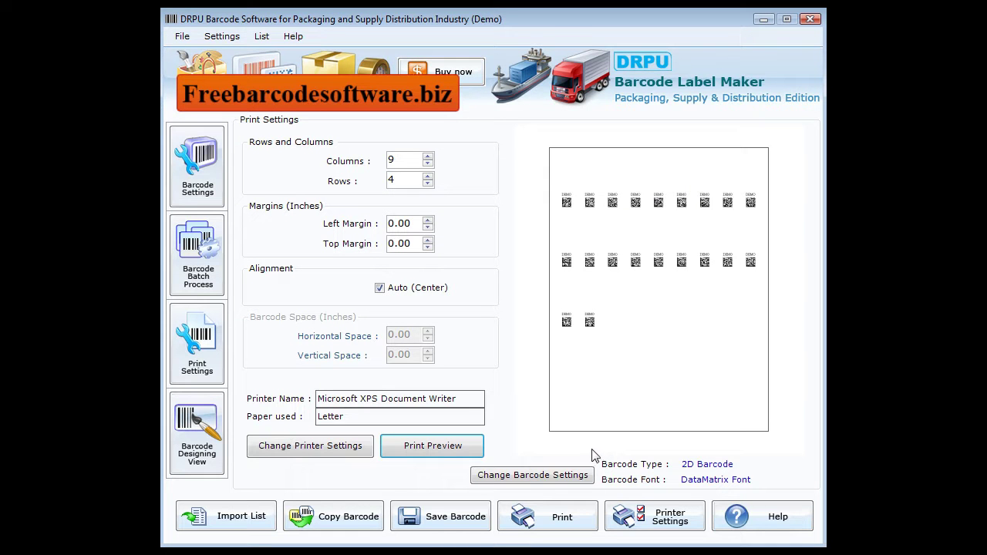
- Create a new rectangular label 141 mm high and about 102 mm wide in the Barcode Designing view
click(198, 462)
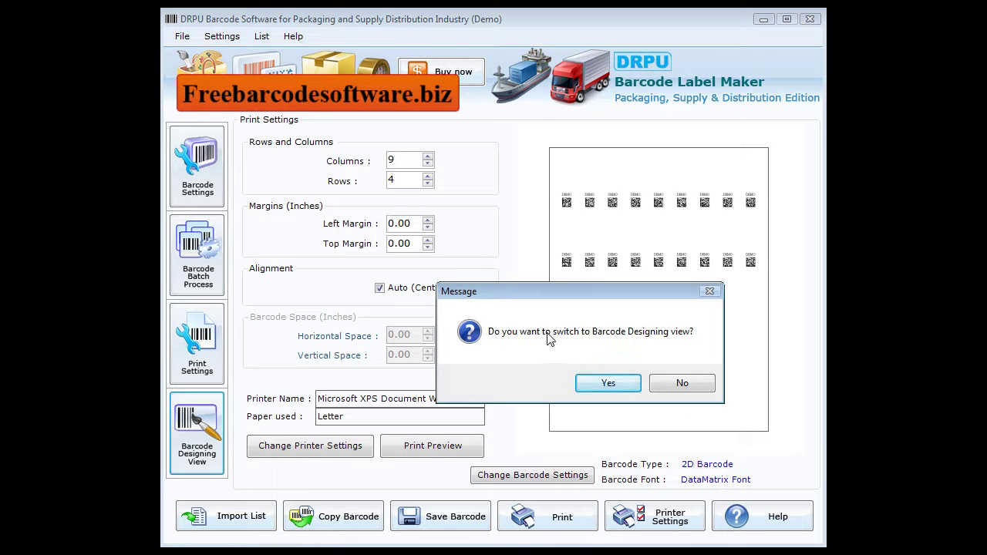
click(625, 384)
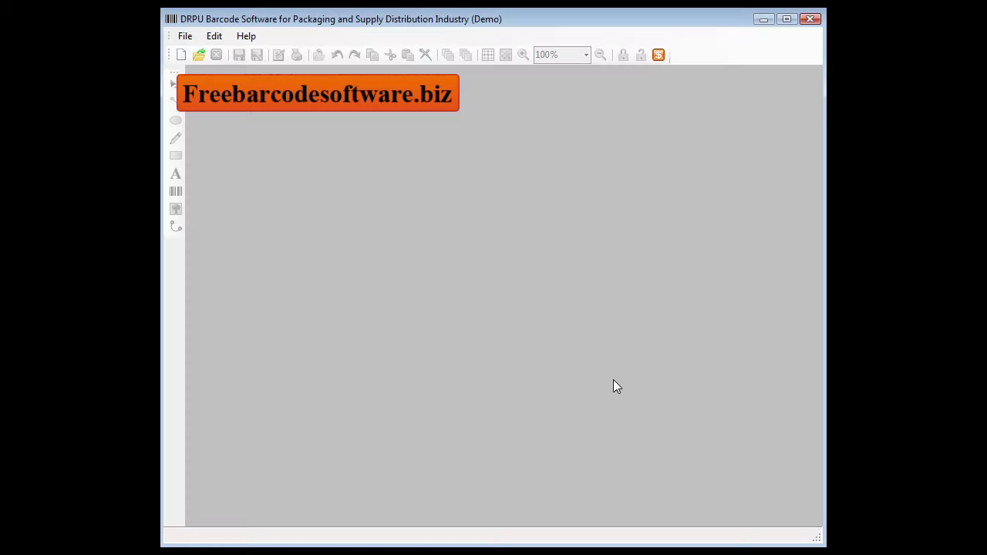
click(185, 36)
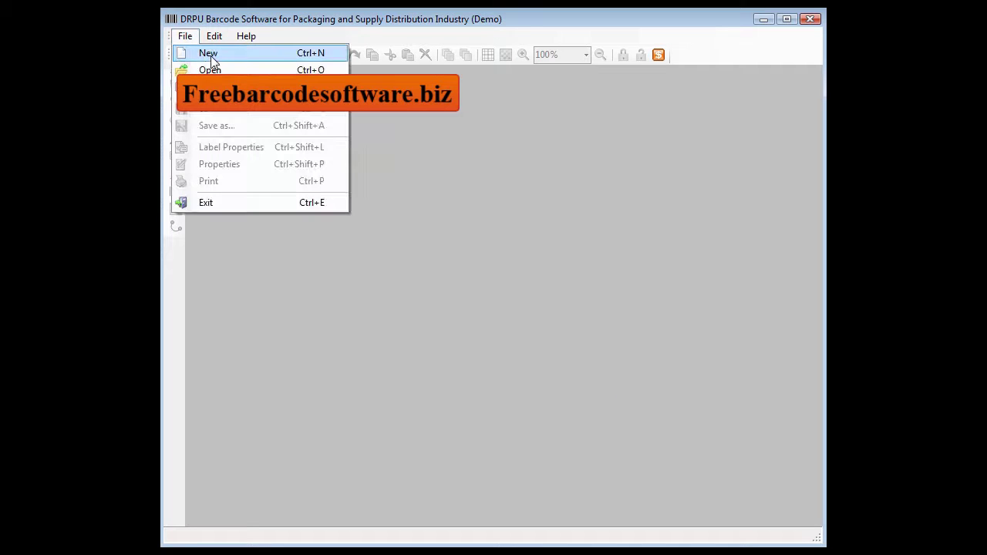
click(207, 51)
key(Tab)
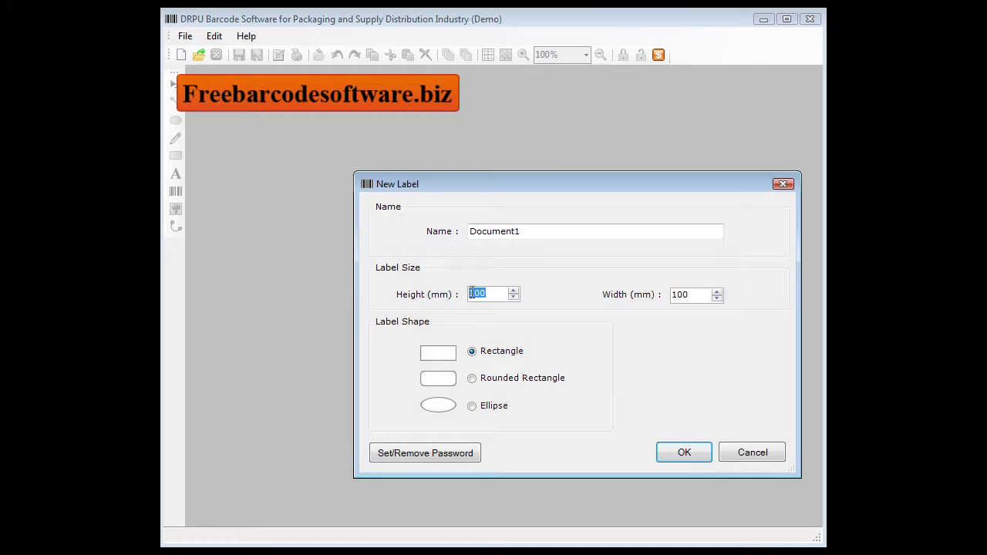
text(141)
key(Tab)
text(10)
click(684, 452)
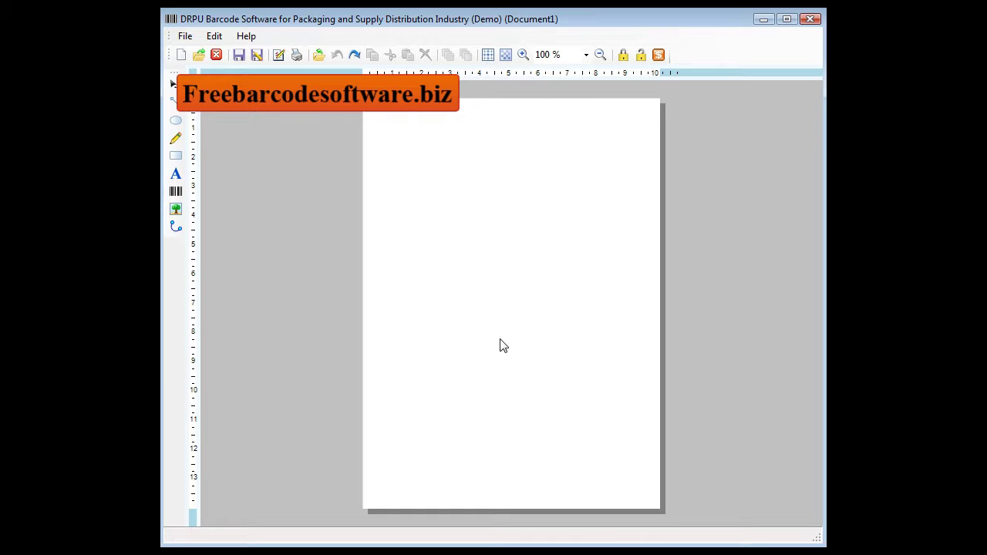
- Insert the orange-wrapper picture from the barcode images folder and size it to cover the whole label
click(176, 209)
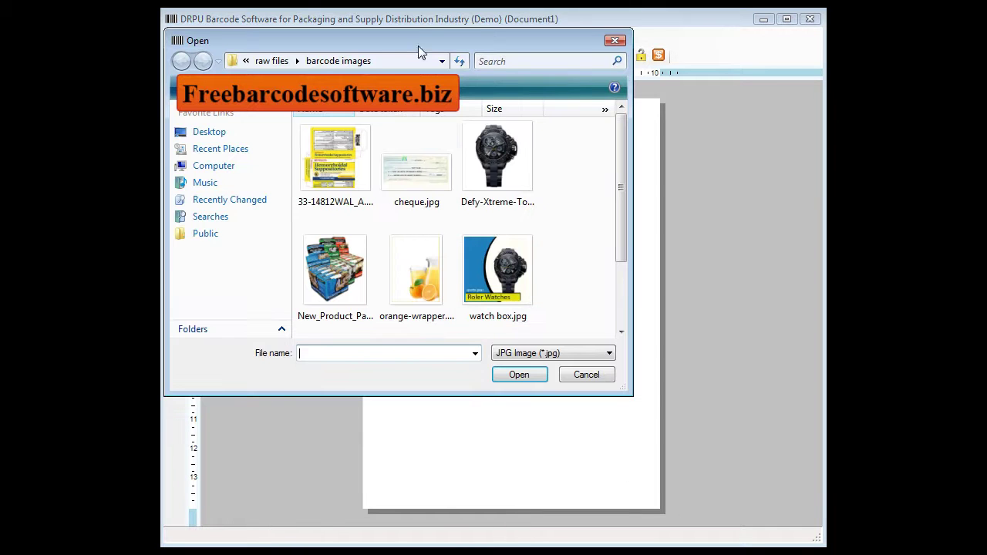
click(441, 285)
click(540, 375)
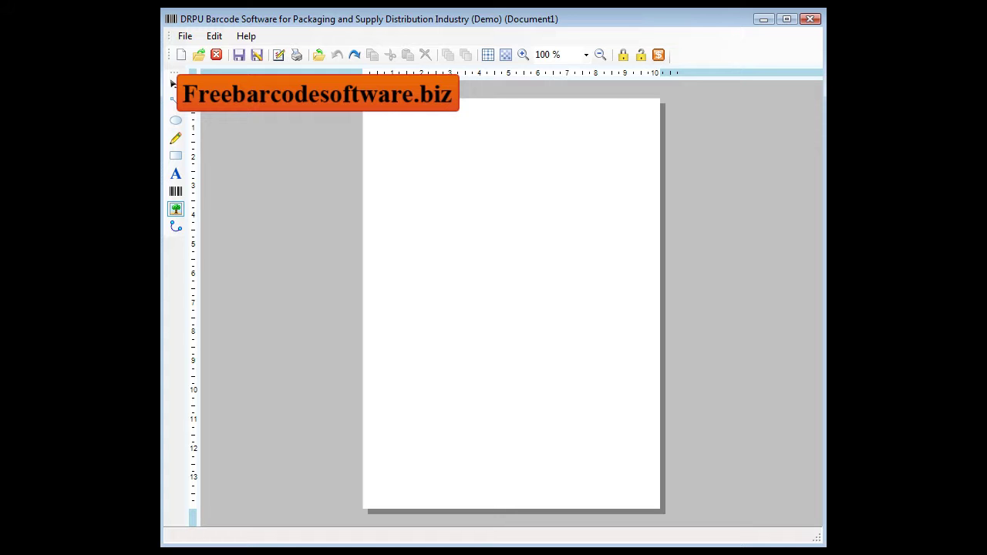
drag(364, 100, 660, 510)
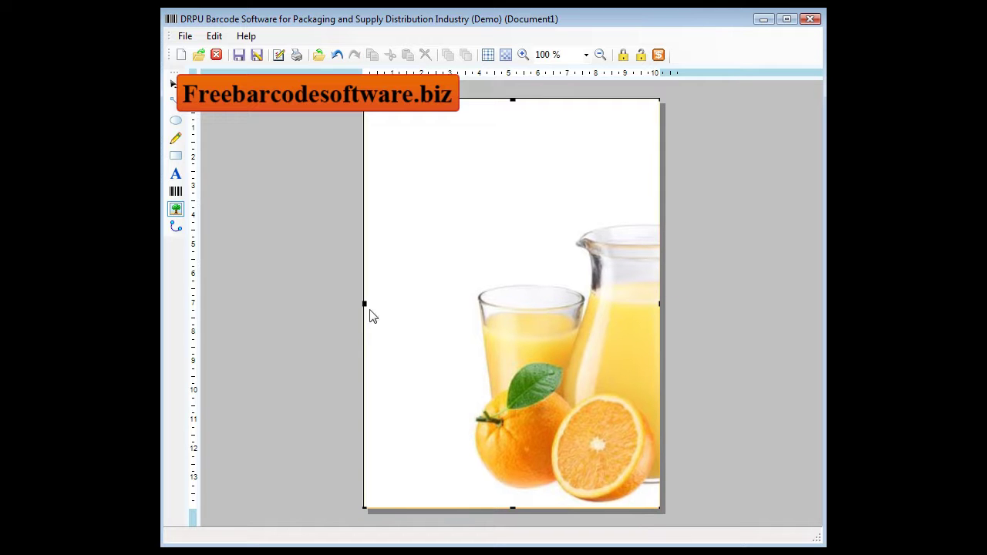
drag(361, 303, 362, 303)
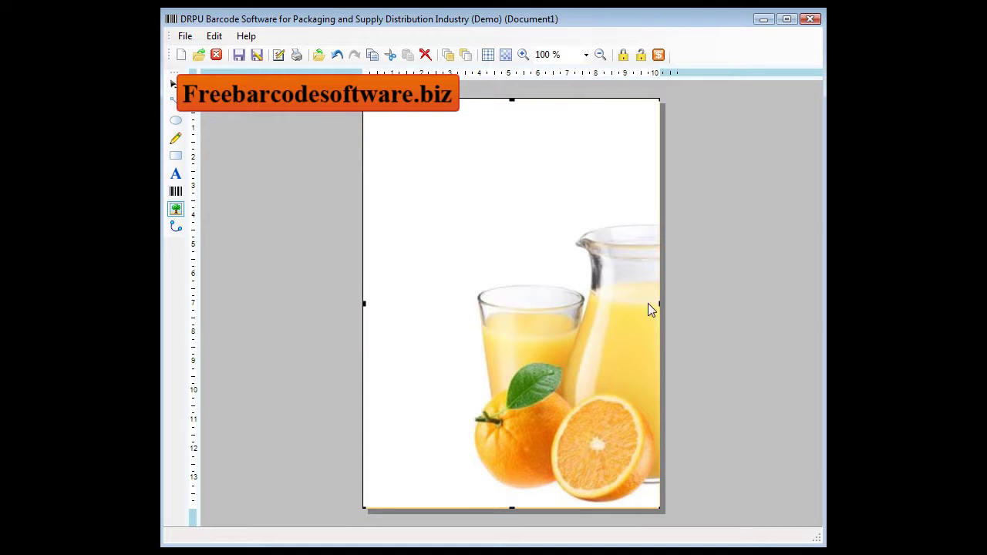
- Add a text object to the upper part of the label and change its text to "Tropicana"
click(176, 173)
click(436, 194)
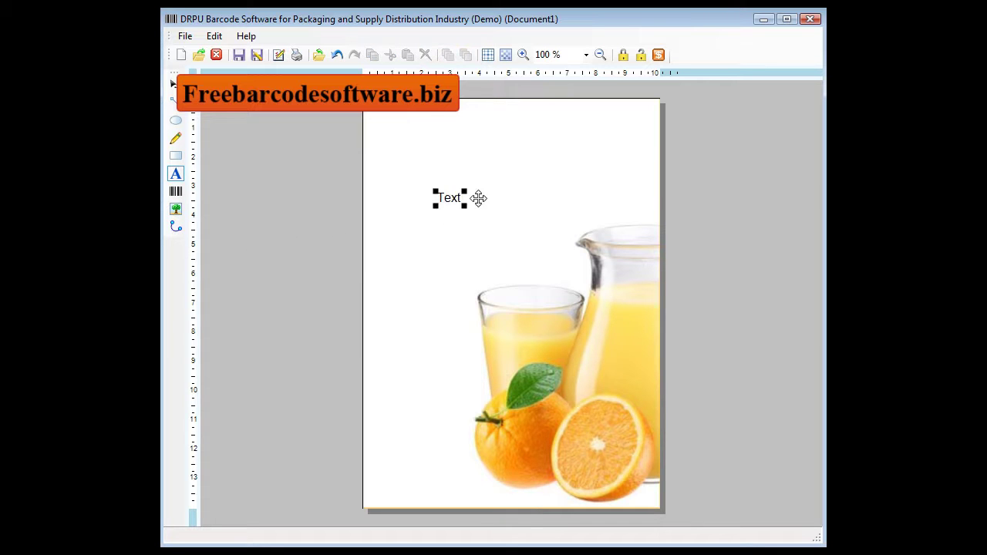
double_click(450, 198)
click(462, 150)
click(395, 149)
drag(448, 299, 379, 288)
text(Tropicana)
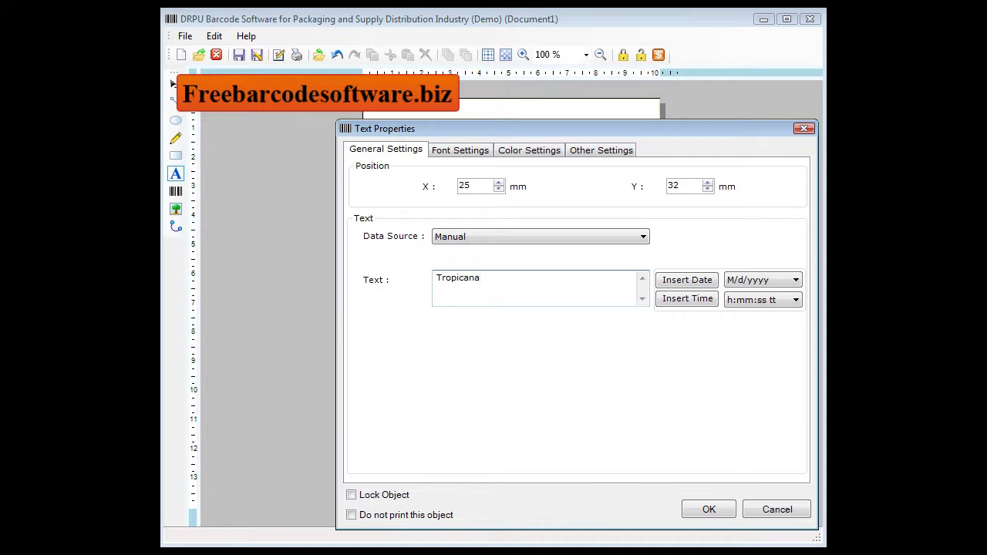
- Set the Tropicana text's font style to Bold and its size to 26
click(459, 149)
click(562, 239)
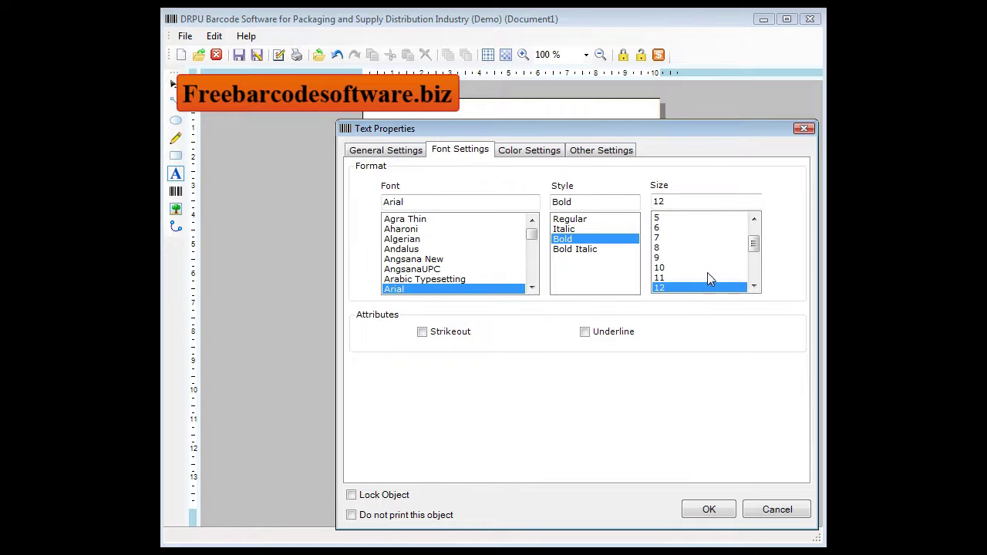
click(753, 254)
drag(755, 260, 710, 282)
click(661, 288)
- Give the Tropicana text a solid teal fore color and move it to the label's upper-left corner
click(540, 151)
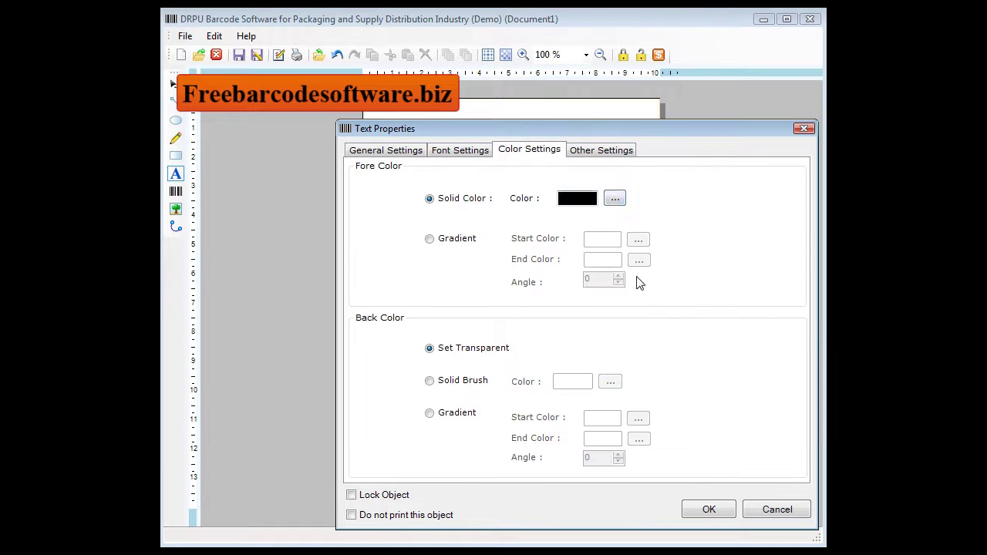
click(614, 199)
click(566, 207)
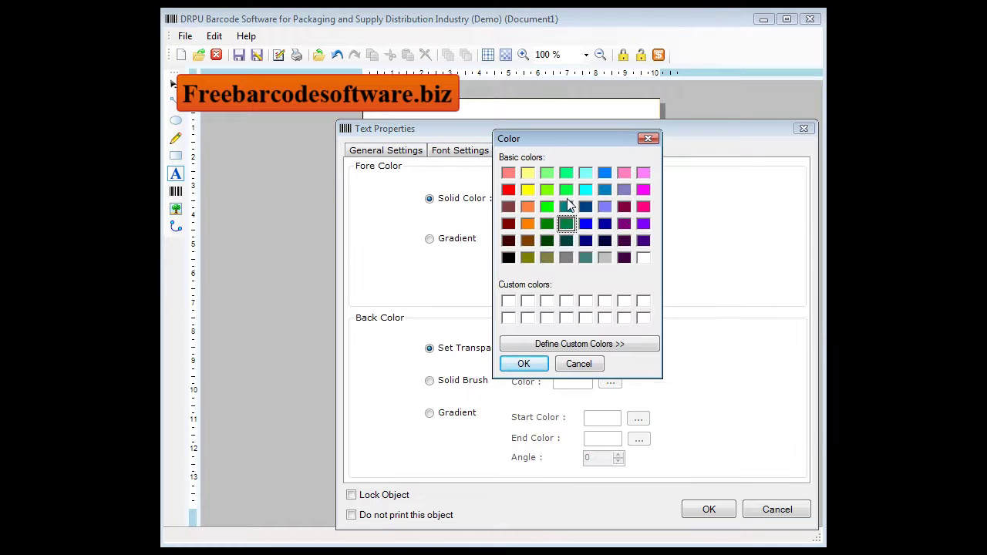
click(523, 364)
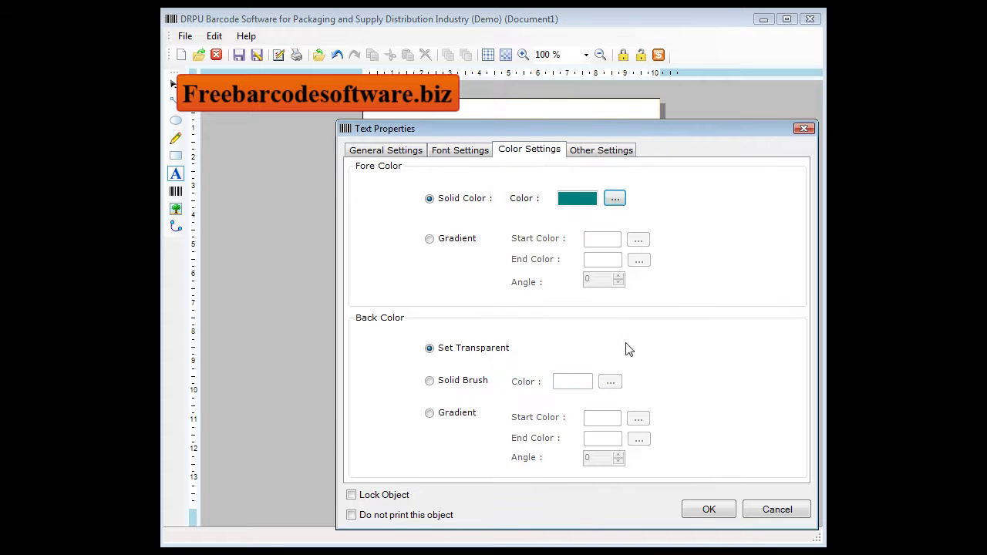
click(700, 507)
drag(513, 210, 451, 127)
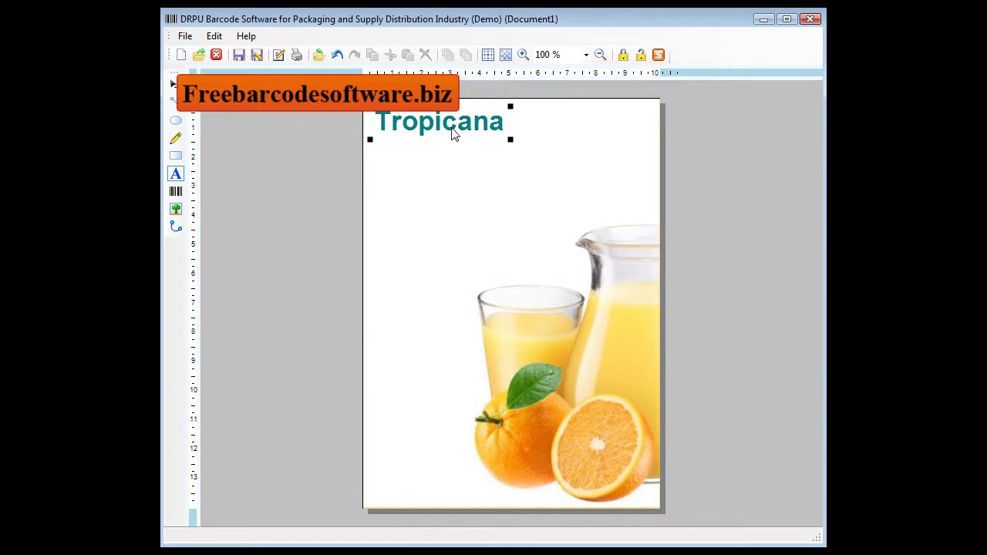
- Enlarge the Tropicana text to size 48 and adjust its position at the top of the label
double_click(451, 126)
click(460, 149)
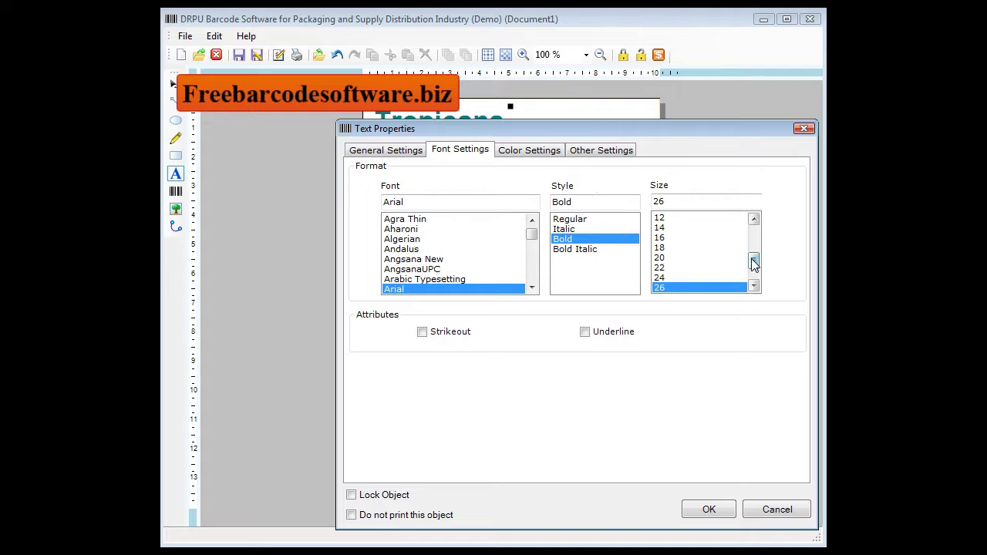
scroll(751, 260, down, 2)
click(683, 281)
click(708, 509)
drag(491, 139, 486, 136)
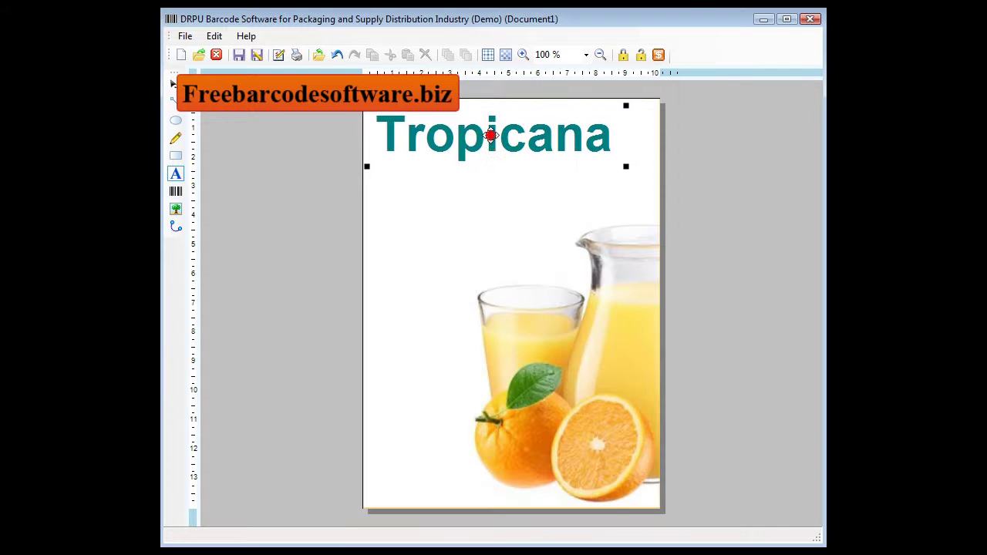
- Add a second text object below the Tropicana title reading "pure premium"
click(428, 198)
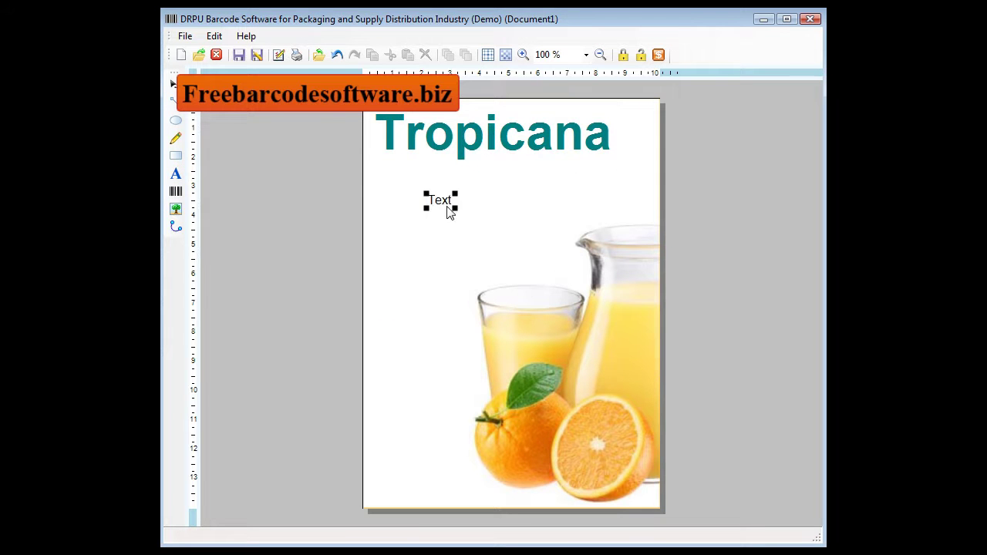
double_click(444, 201)
drag(483, 274, 407, 293)
text(pure premium)
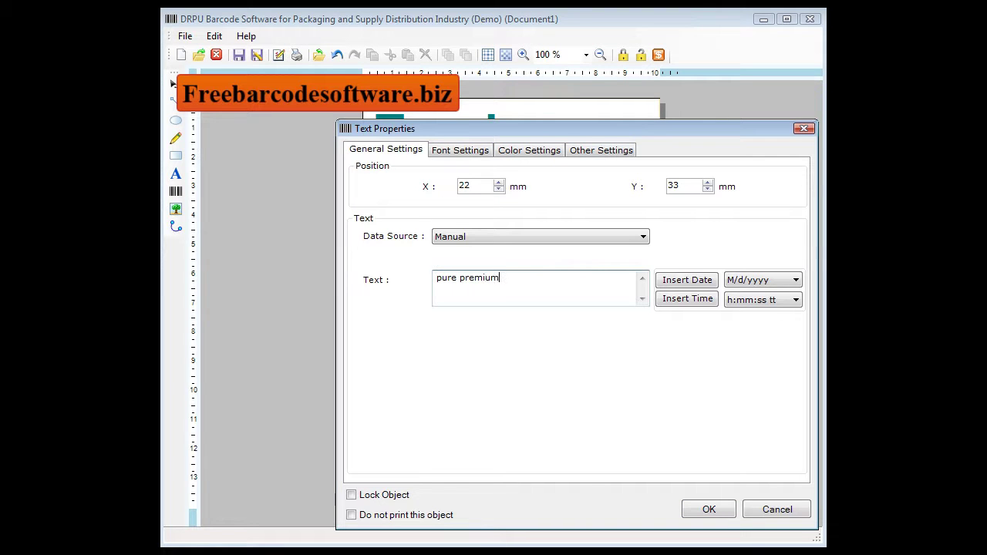
- Set the fore color of the "pure premium" text to solid teal
click(529, 150)
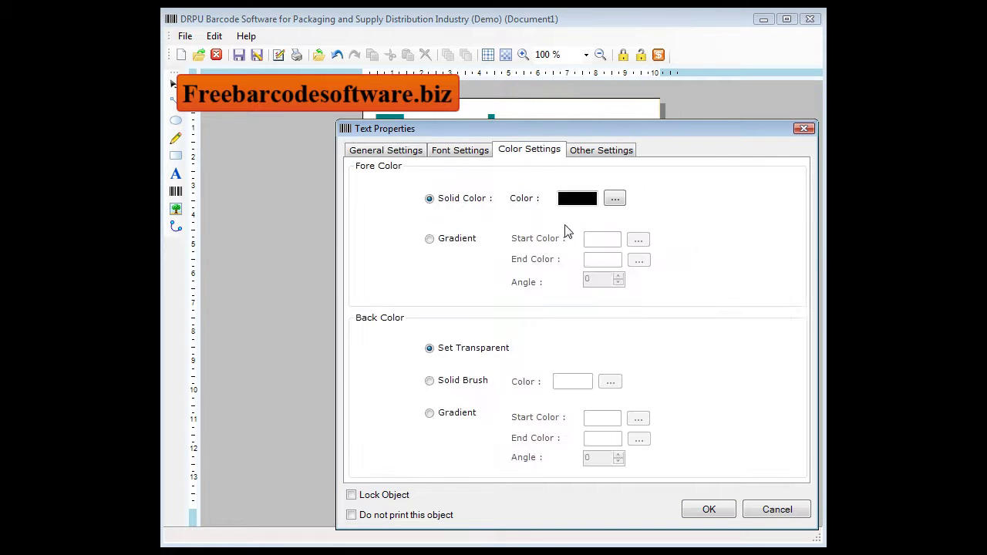
click(611, 198)
click(563, 209)
click(523, 364)
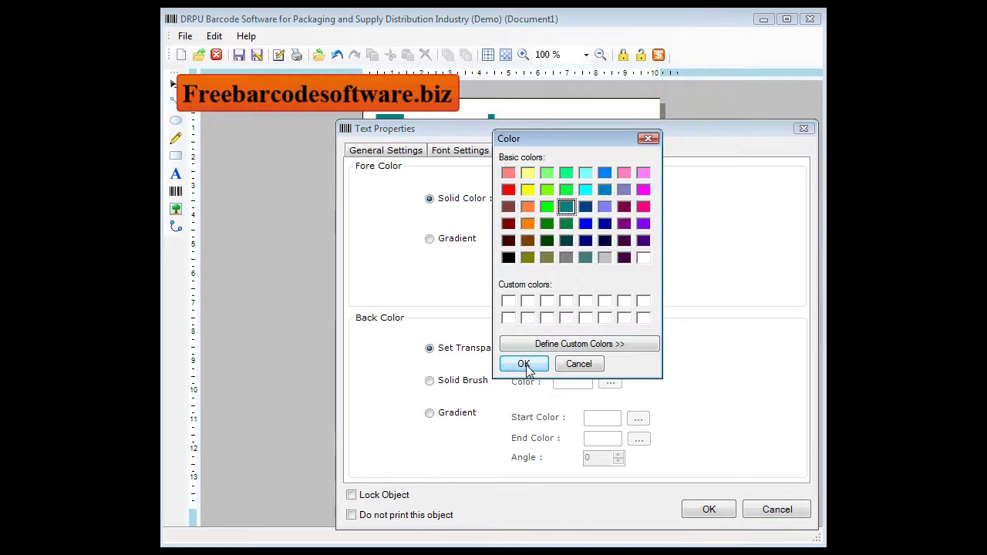
- Make the "pure premium" text bold and place it directly under the right end of the Tropicana title
click(461, 150)
click(568, 239)
click(710, 509)
drag(487, 208, 582, 160)
- Add a new text object in the label's left half and change its text to "100%"
click(175, 173)
click(424, 237)
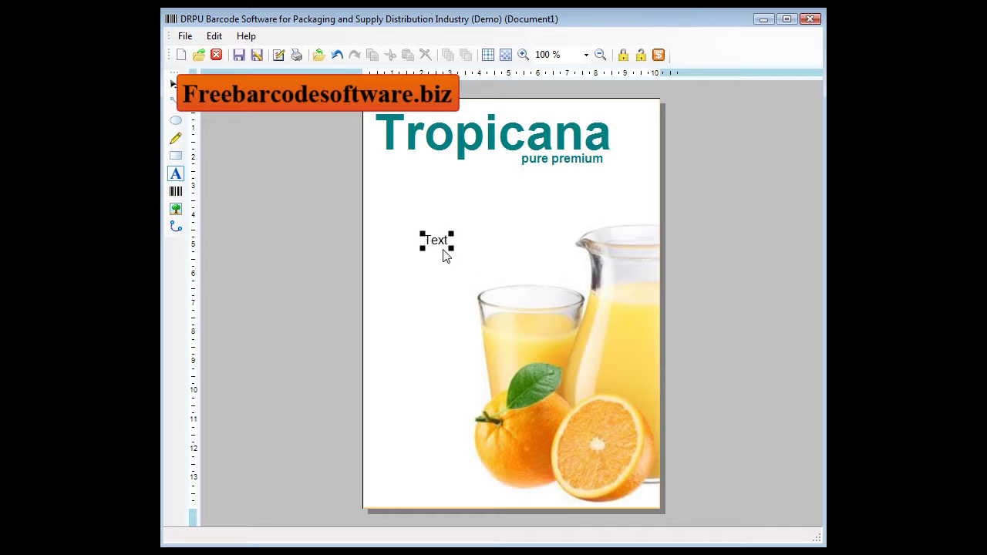
double_click(437, 239)
double_click(478, 278)
text(100)
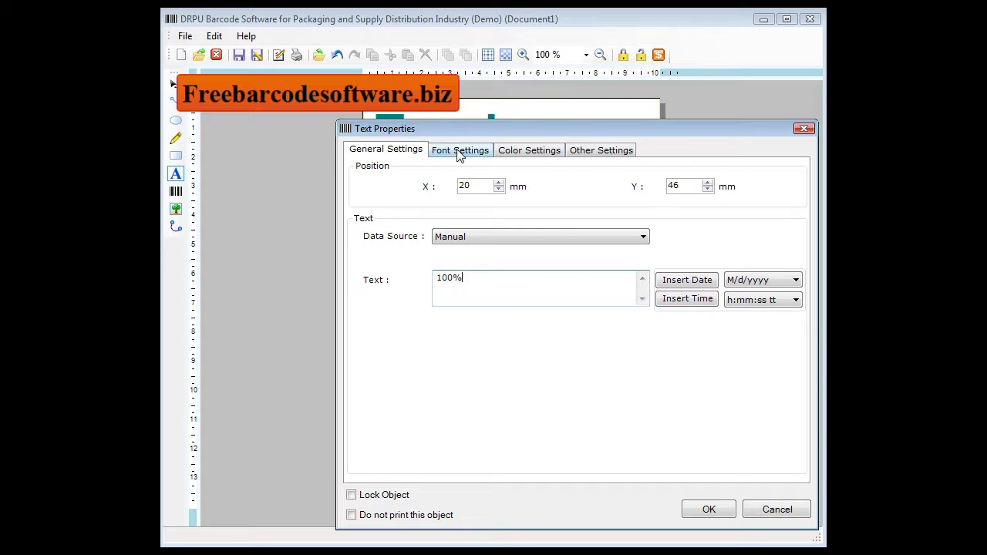
- Format the "100%" text at size 36 in orange and align it near the label's left edge below the title
click(460, 149)
click(749, 259)
click(663, 267)
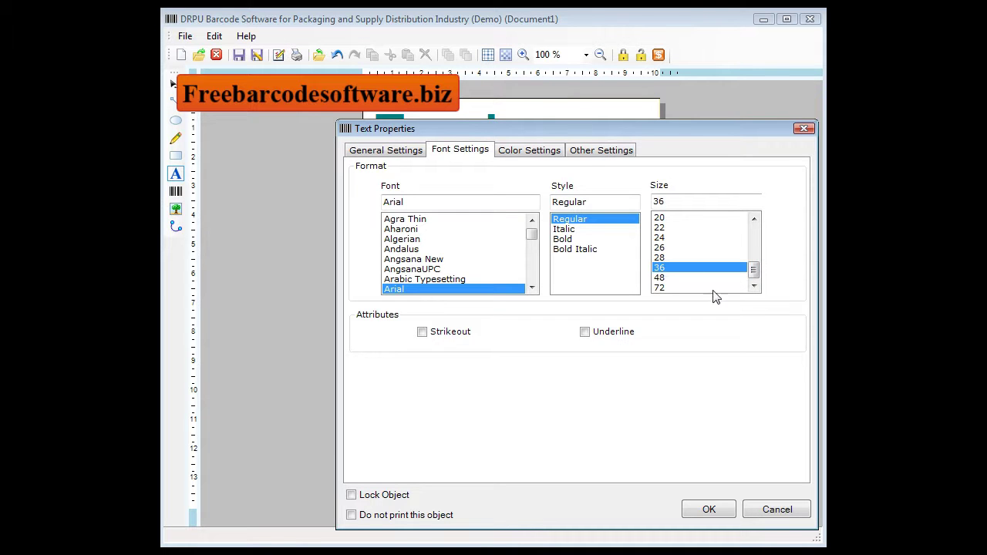
click(529, 150)
click(615, 198)
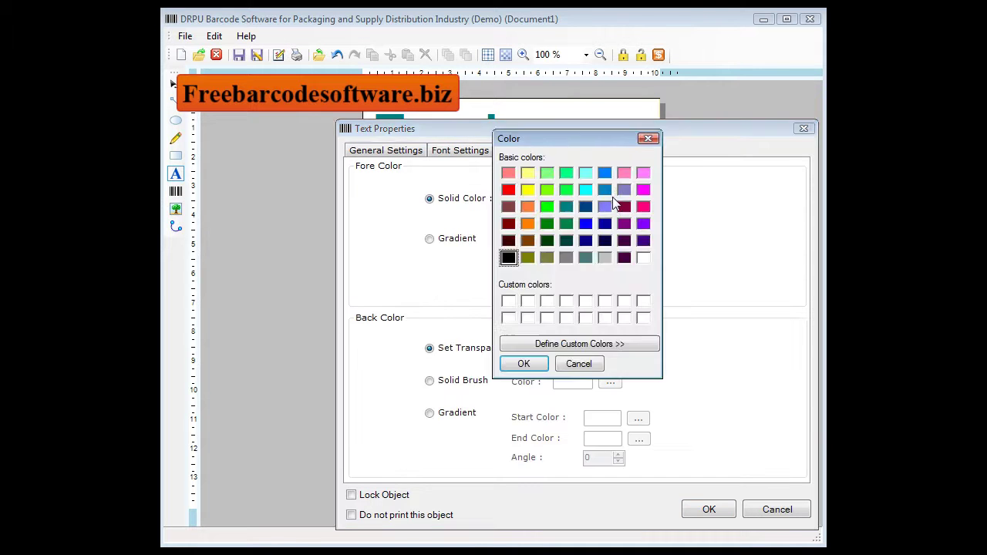
click(529, 223)
key(Return)
click(705, 511)
drag(452, 231, 432, 219)
- Add a text object reading "orange" and position it just below the "100%" text
click(173, 174)
click(399, 299)
drag(426, 309, 403, 258)
double_click(403, 258)
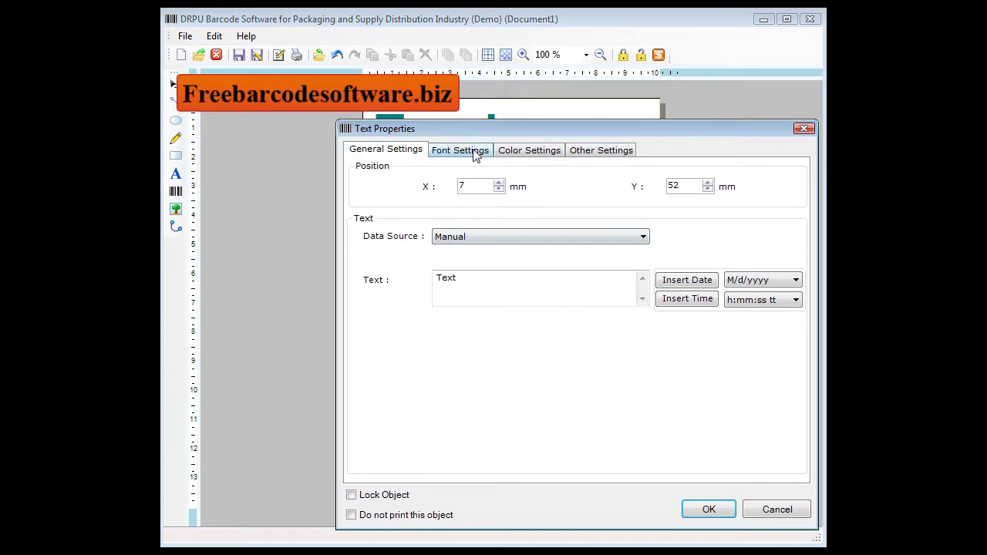
text(orange)
- Format the word "orange" at size 36 with an orange fore color
click(438, 152)
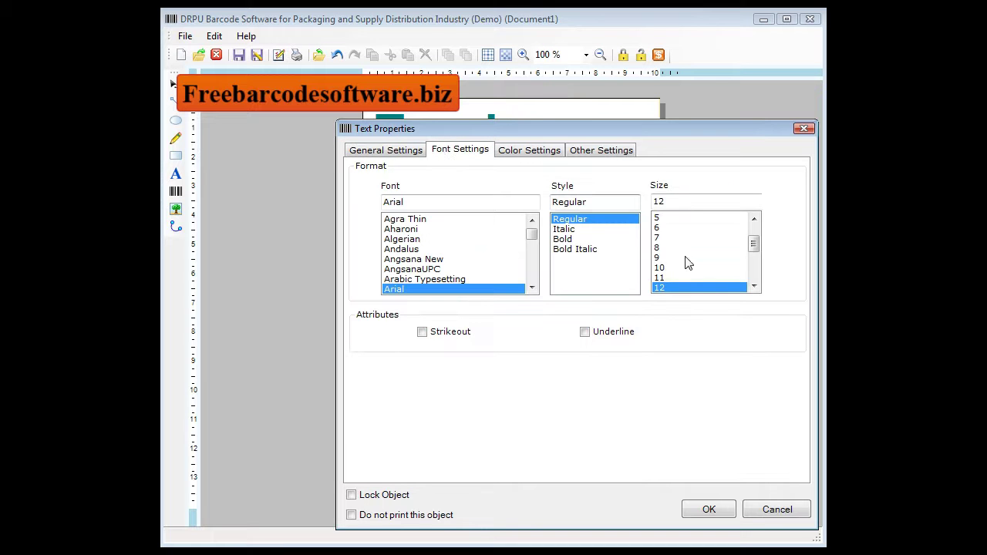
drag(754, 244, 751, 266)
click(660, 277)
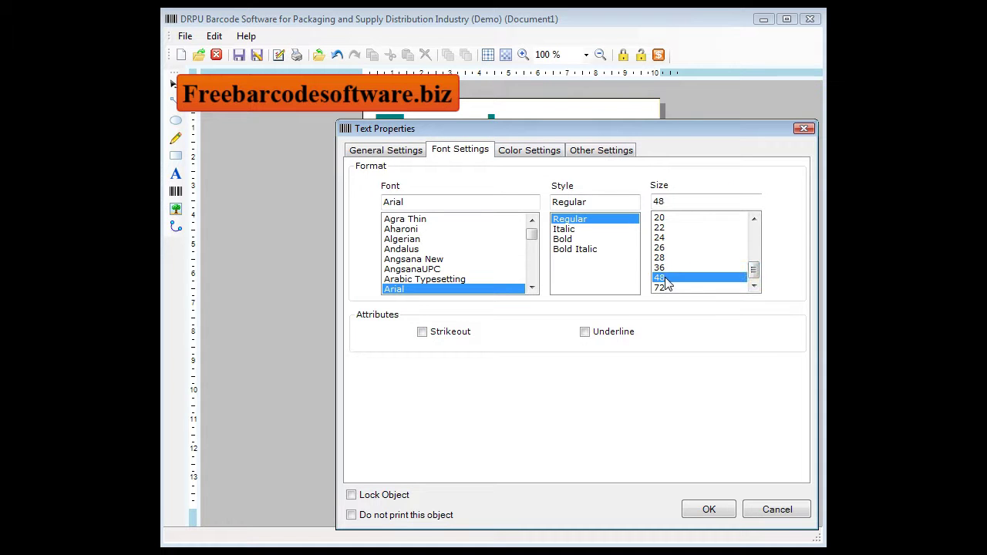
click(660, 267)
click(519, 151)
click(617, 198)
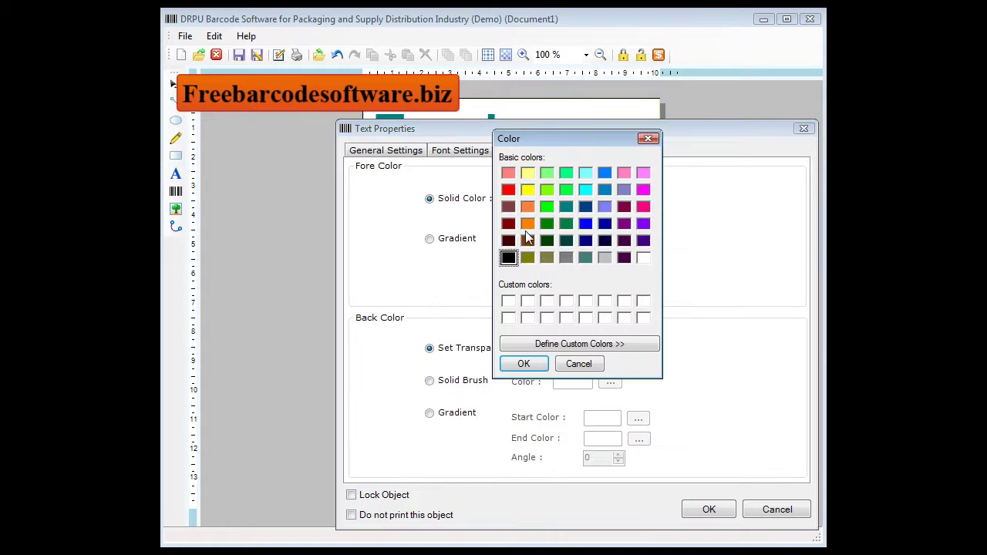
click(524, 363)
click(707, 511)
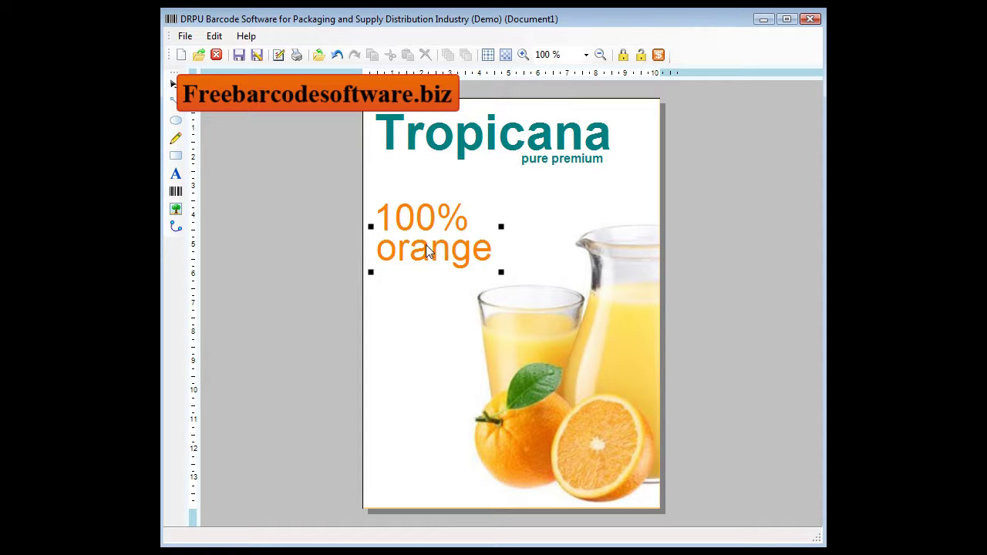
- Add a text object below the word "orange" and change its text to "pure and natural"
click(178, 172)
click(433, 307)
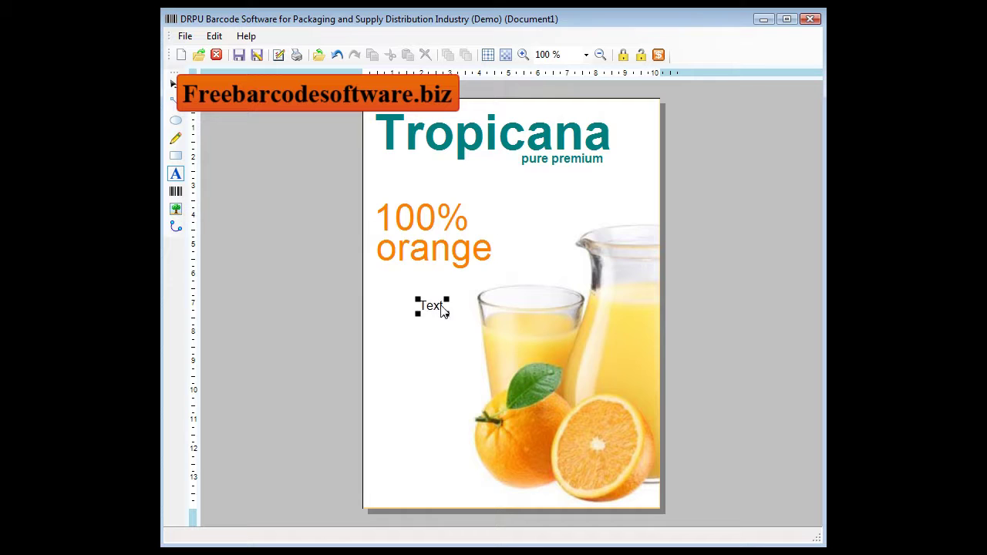
double_click(436, 309)
drag(470, 279, 378, 274)
text(pure and natural)
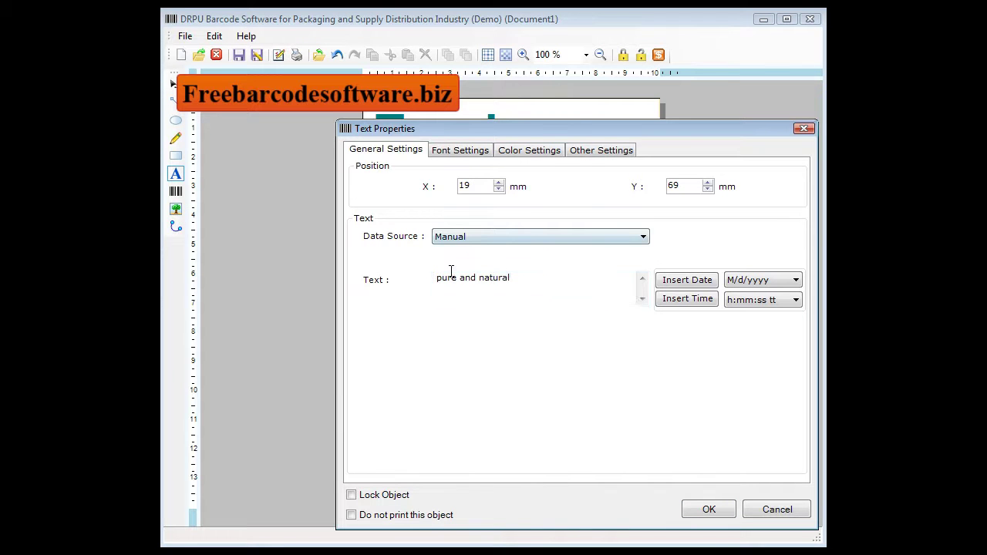
- Set the fore color of the "pure and natural" text to the light orange basic color
click(522, 152)
click(616, 200)
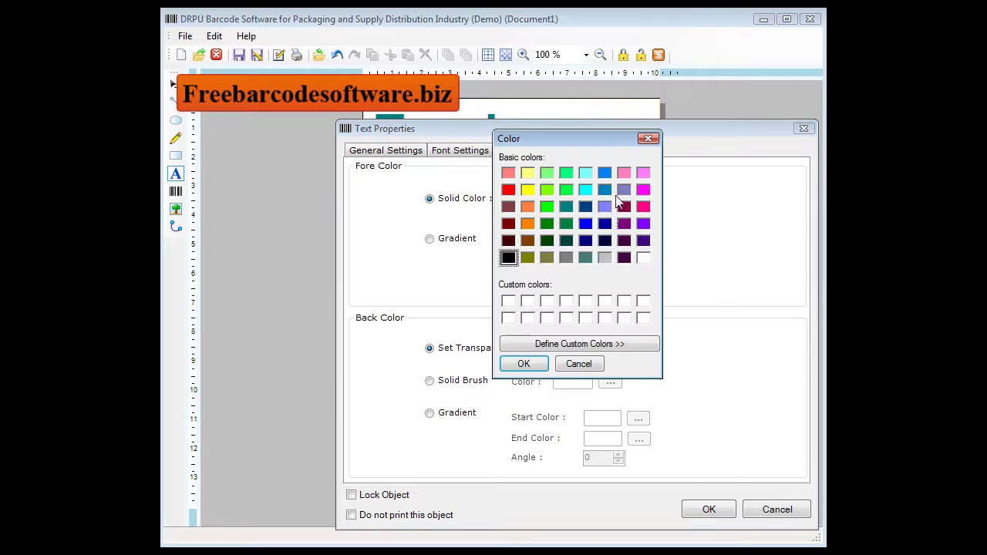
click(528, 242)
click(528, 208)
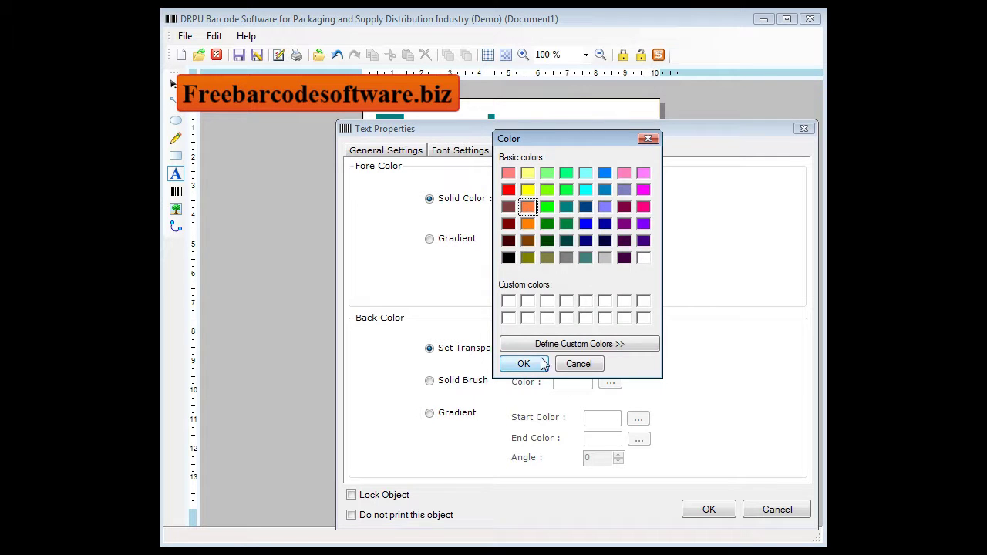
click(523, 363)
- Increase the font size of the "pure and natural" text and place it directly beneath the word "orange"
click(467, 151)
drag(748, 245, 758, 254)
click(663, 287)
click(706, 509)
drag(530, 323, 489, 286)
click(540, 234)
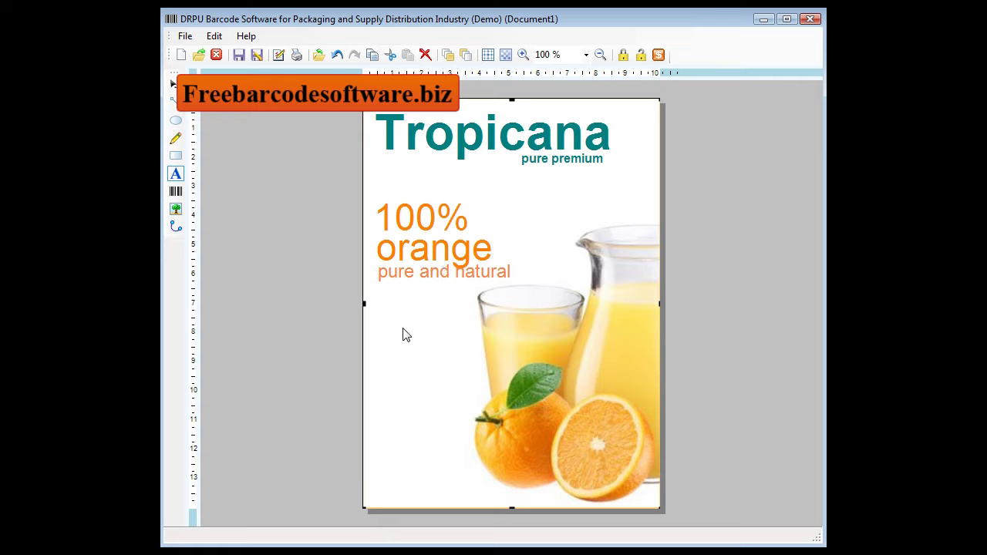
- Insert a barcode and move it to the lower-left corner of the label
click(176, 191)
click(421, 405)
click(455, 326)
drag(455, 326, 437, 478)
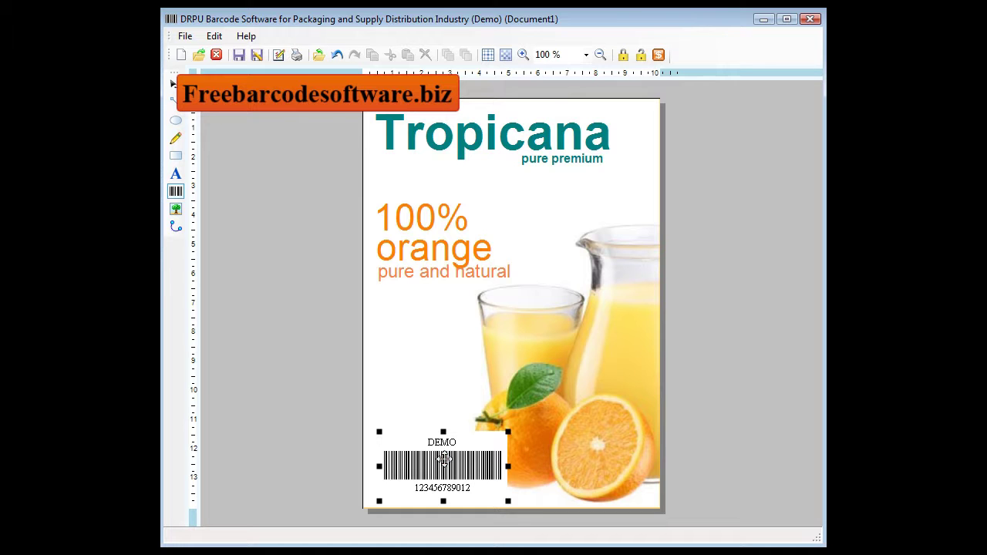
- Open the barcode's properties and set its barcode value to 867558432
double_click(445, 465)
drag(525, 69, 472, 18)
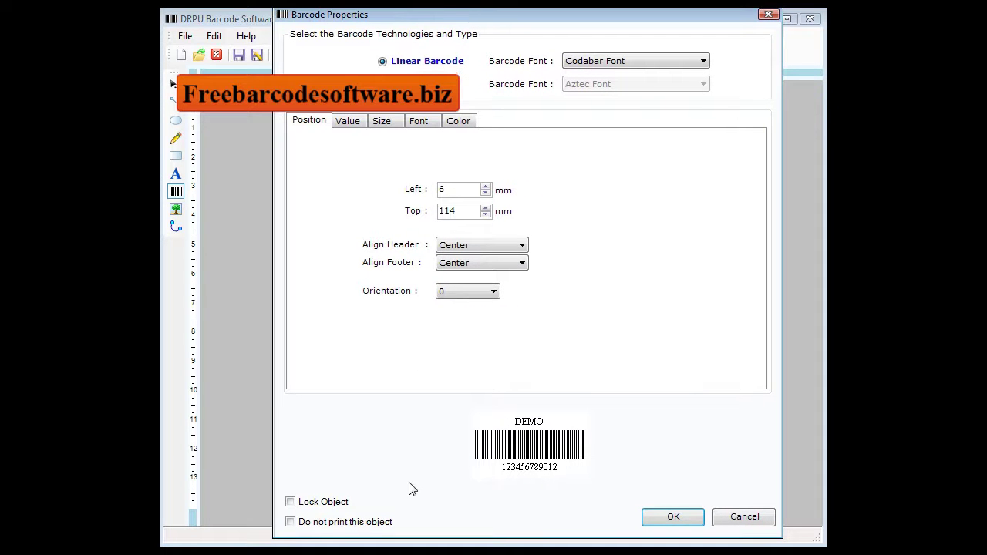
click(347, 121)
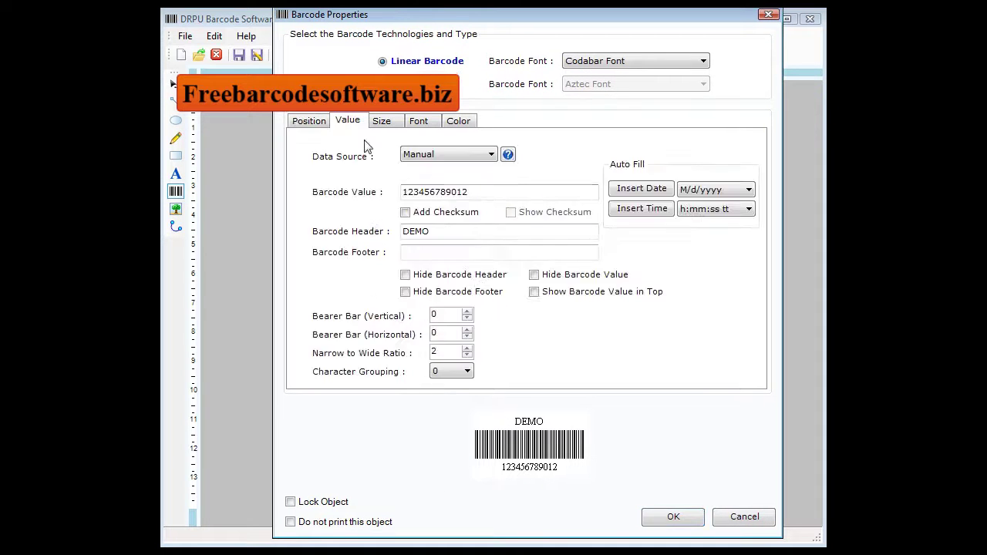
double_click(432, 192)
text(867558432)
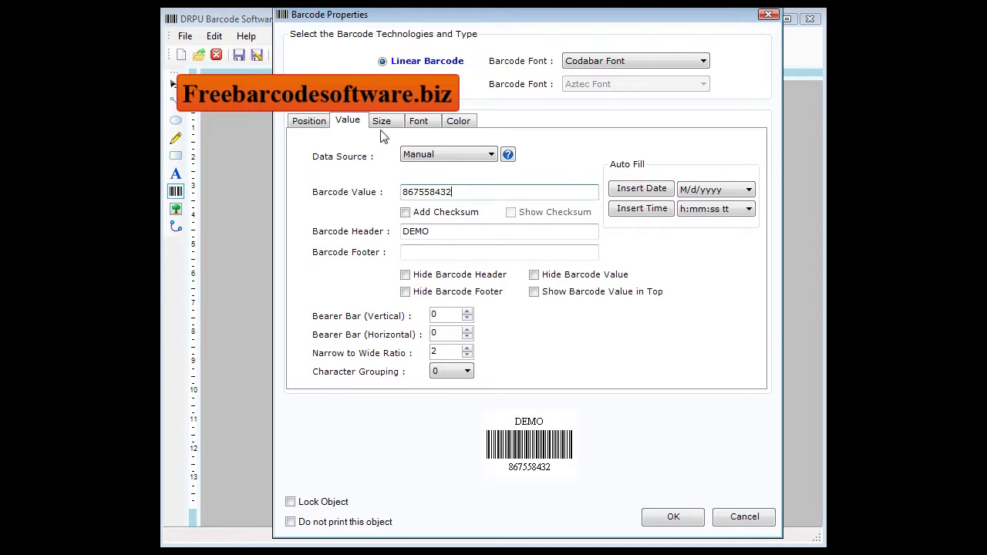
- Choose the linear Code 93 Font for the barcode and enter "Orange Juice" as its footer
click(644, 61)
click(617, 139)
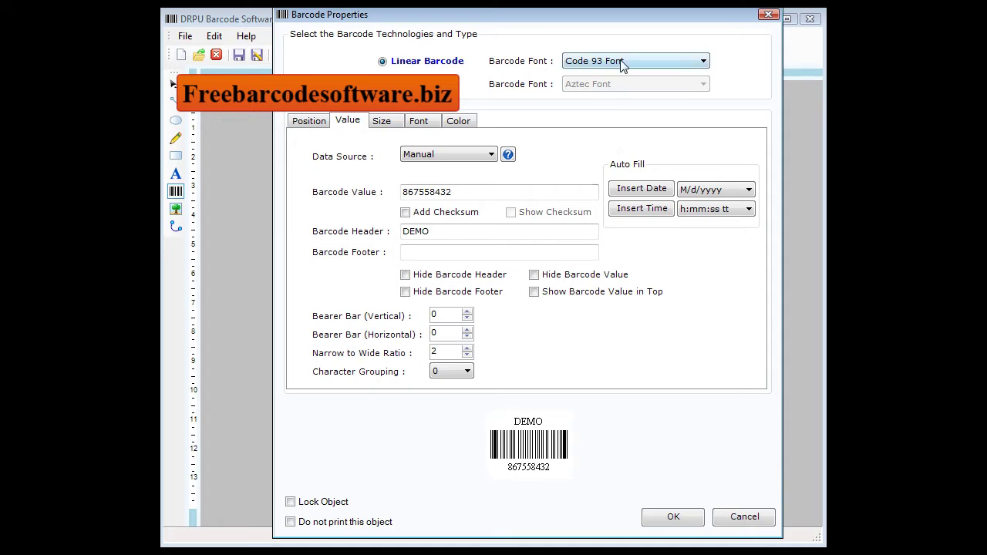
click(441, 251)
text(Orange Juice)
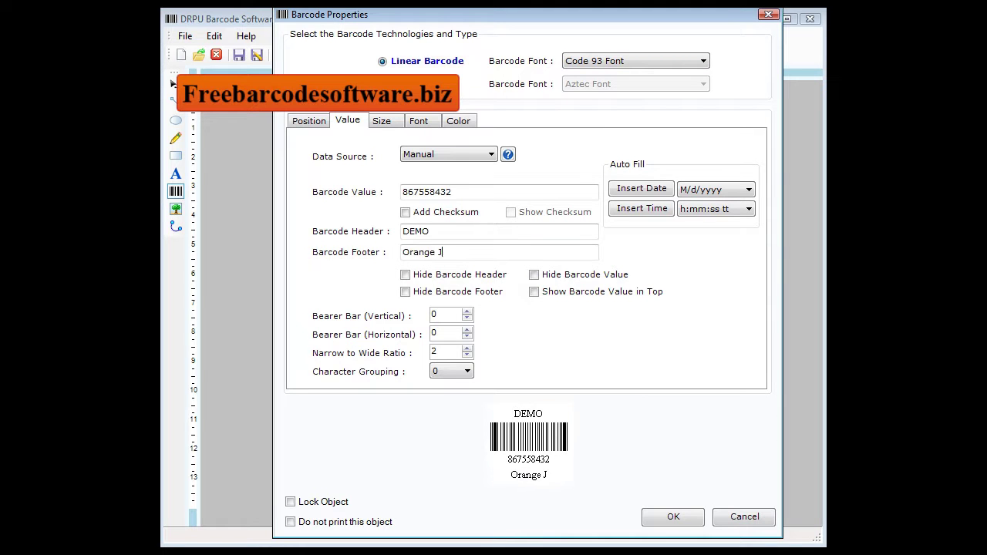
- Set the barcode footer's font to Arial Bold
click(426, 124)
click(531, 253)
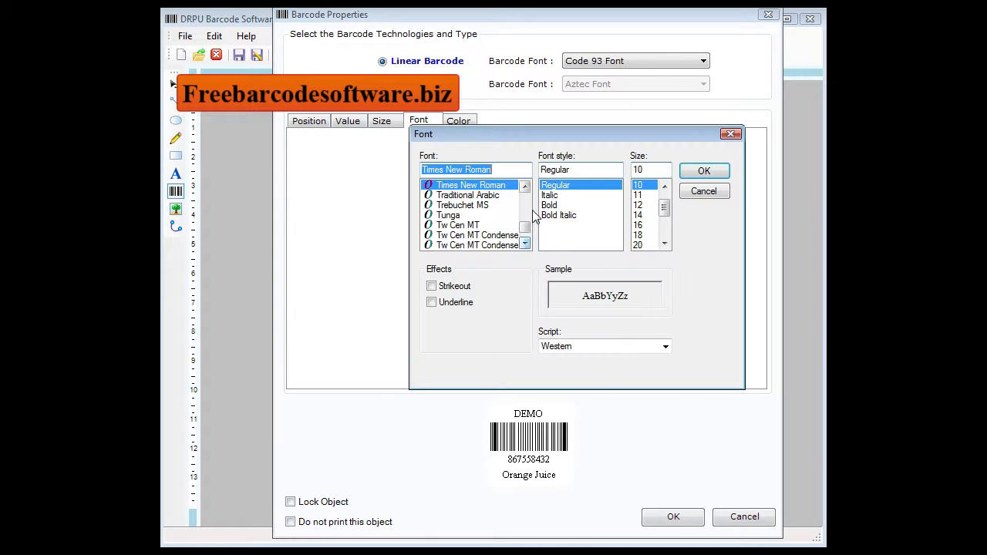
text(Arial)
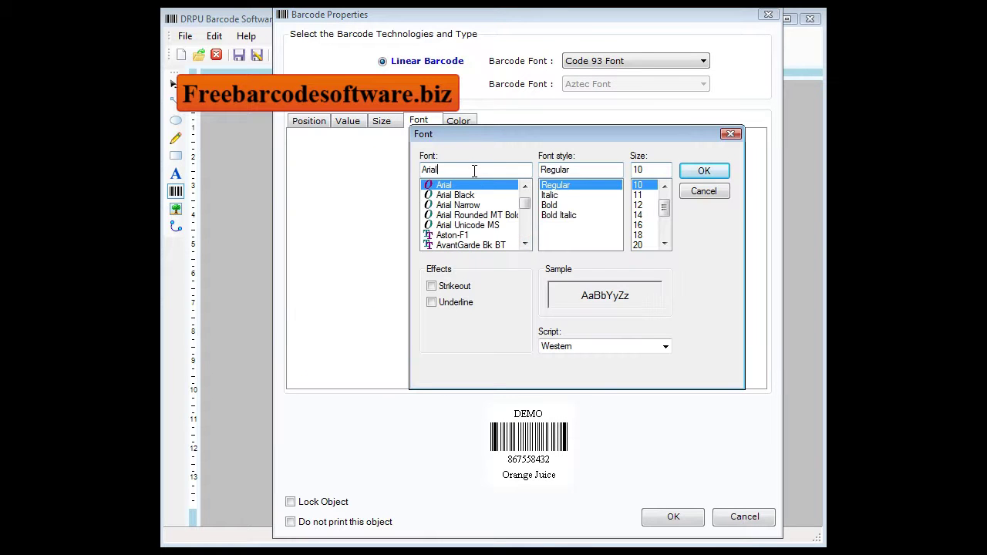
click(549, 205)
click(697, 176)
- Color the barcode footer orange, apply the barcode properties and adjust the barcode's position in the label's lower-left corner
click(456, 121)
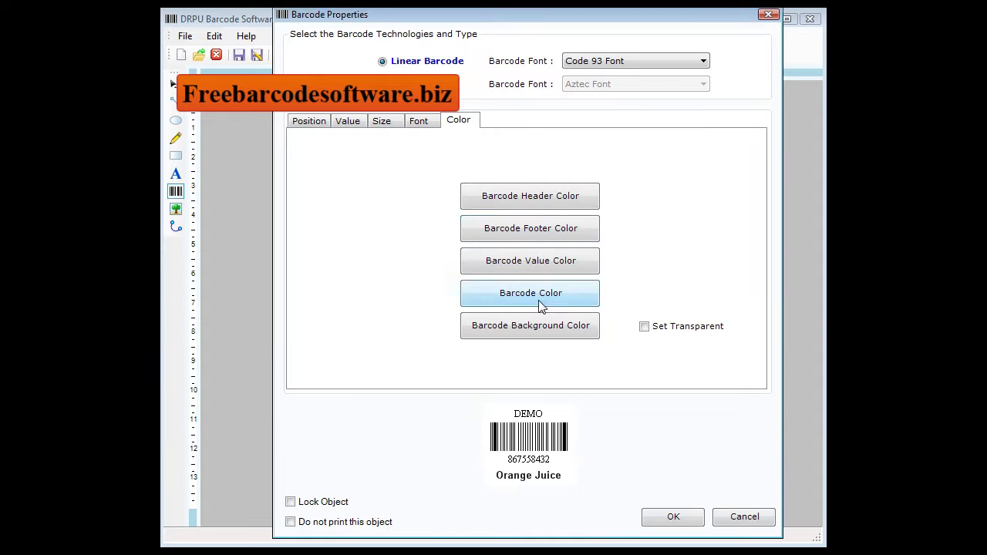
click(550, 234)
click(438, 223)
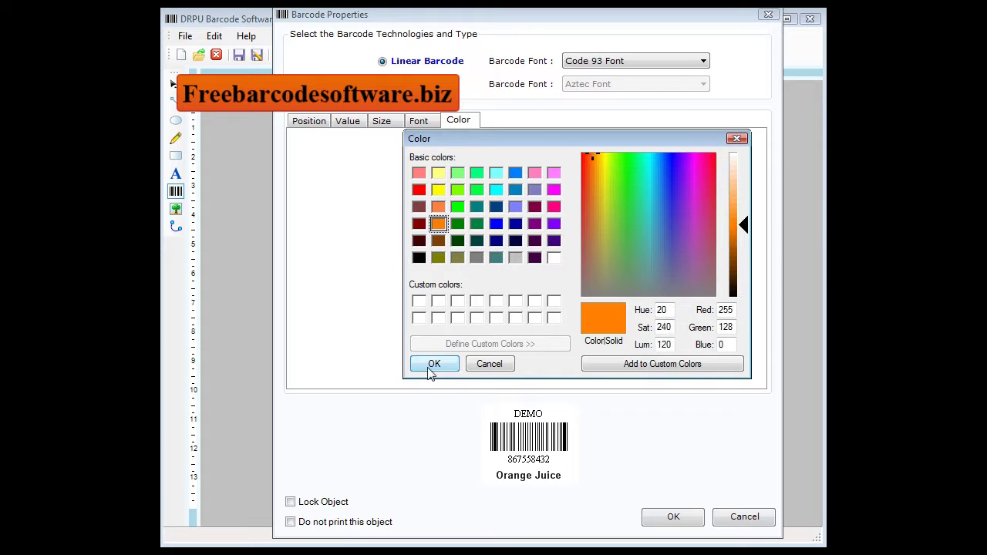
click(434, 363)
click(672, 516)
drag(452, 486, 445, 465)
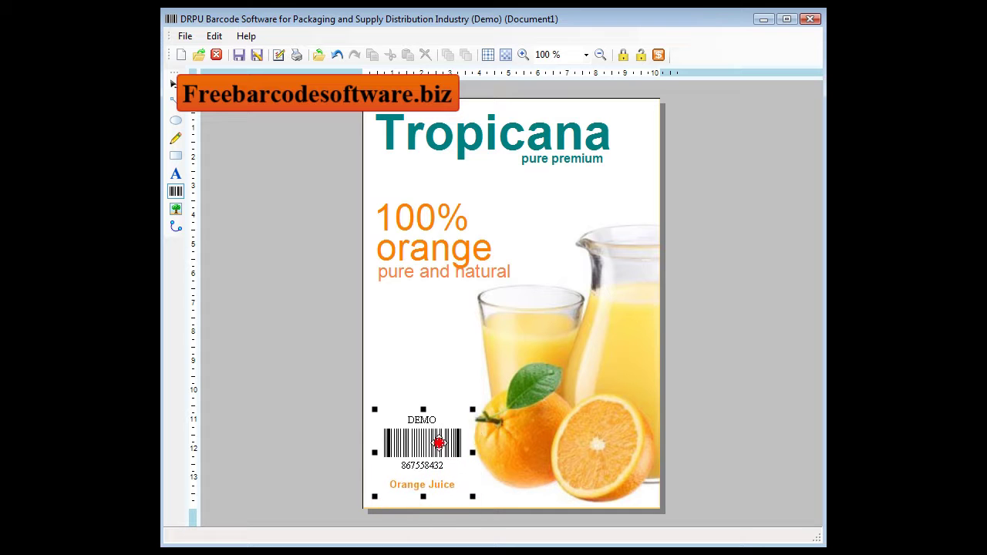
click(388, 404)
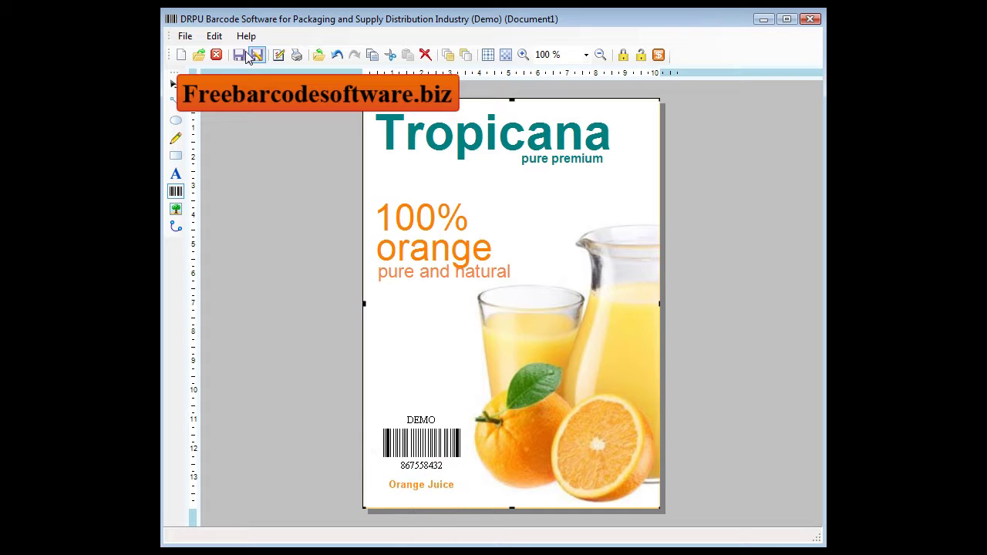
- Examine the label's print preview at 100% zoom, then close the preview and the print settings without printing
click(185, 36)
click(219, 182)
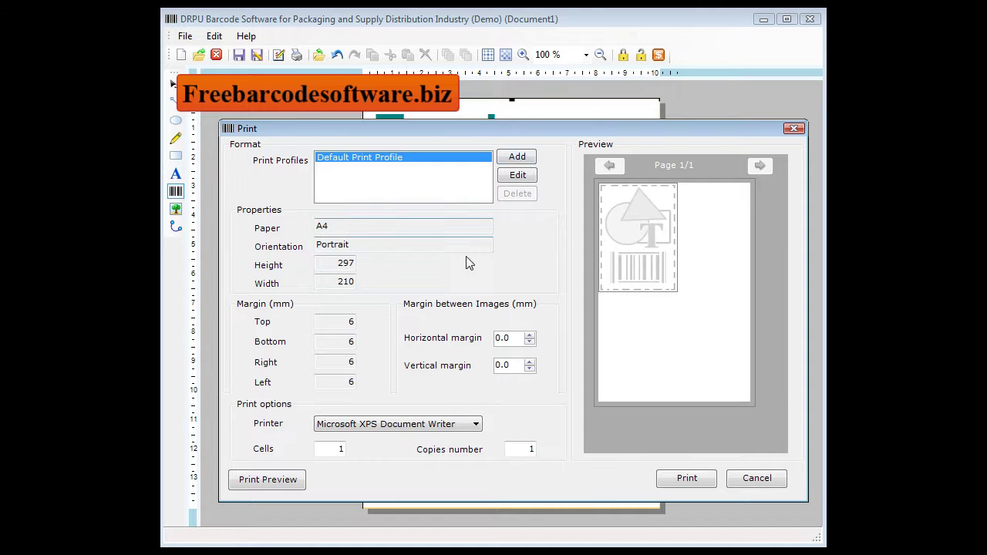
click(267, 480)
drag(484, 266, 795, 443)
click(215, 45)
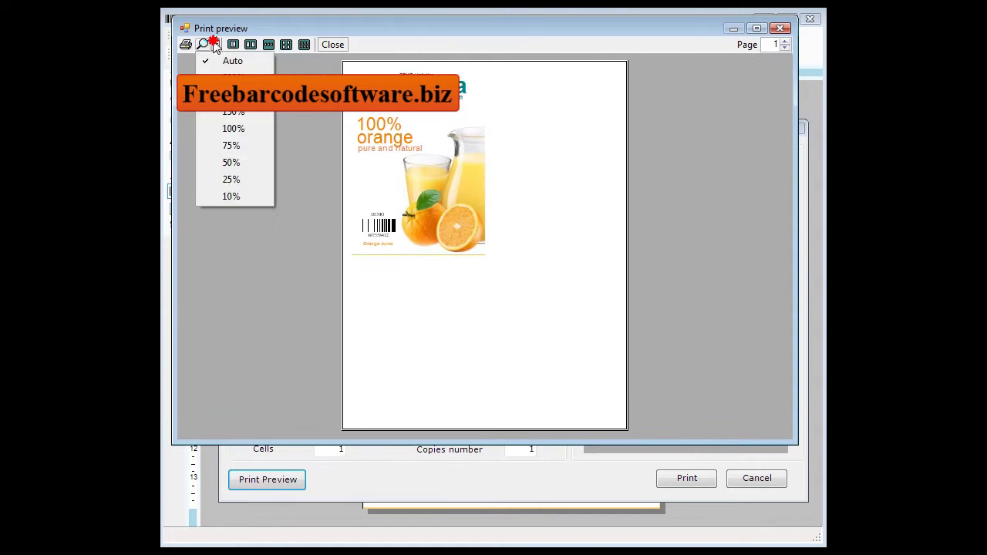
click(236, 127)
drag(785, 197, 392, 223)
click(781, 28)
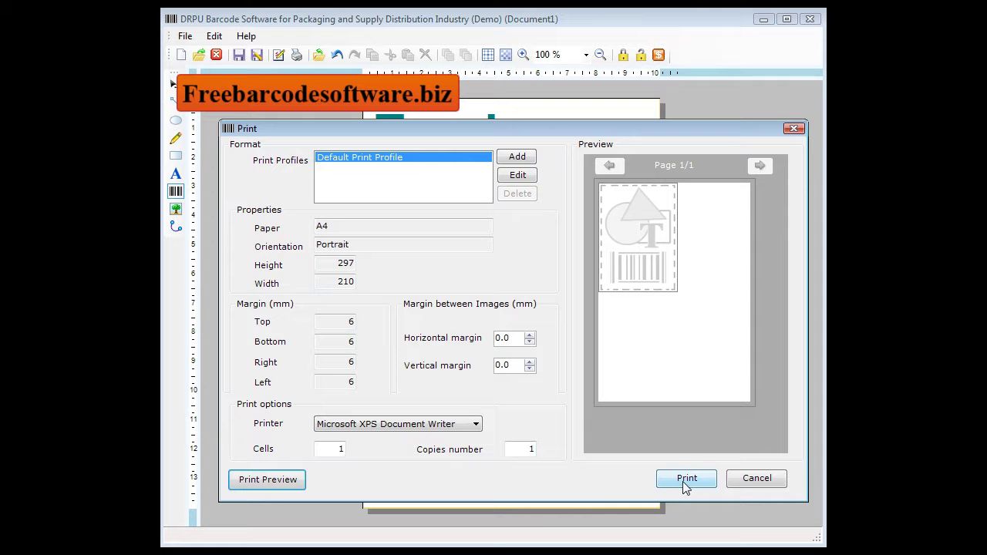
click(793, 128)
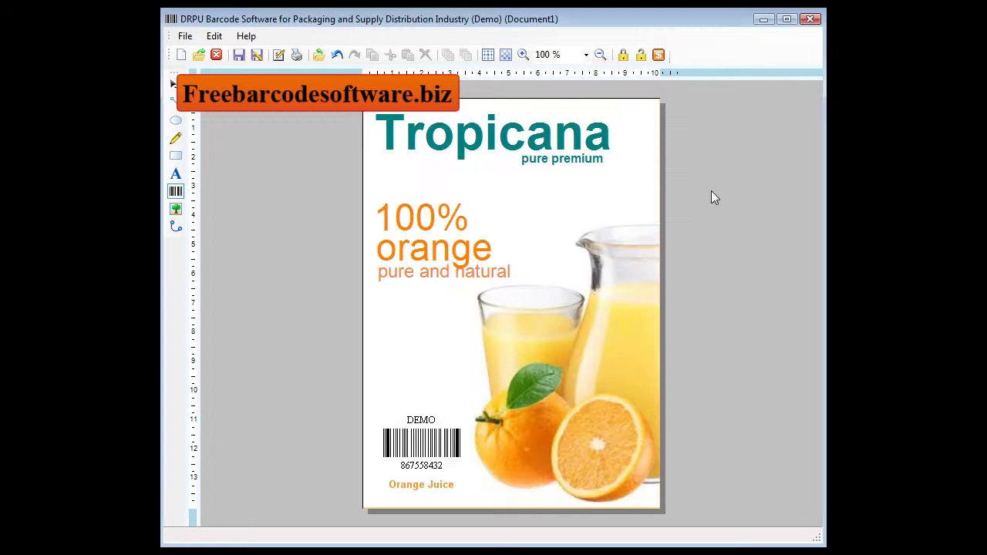
- Save the label design as "juice cover" in DRPU Barcode (*.drb) format in the barcode images folder
click(187, 40)
click(225, 122)
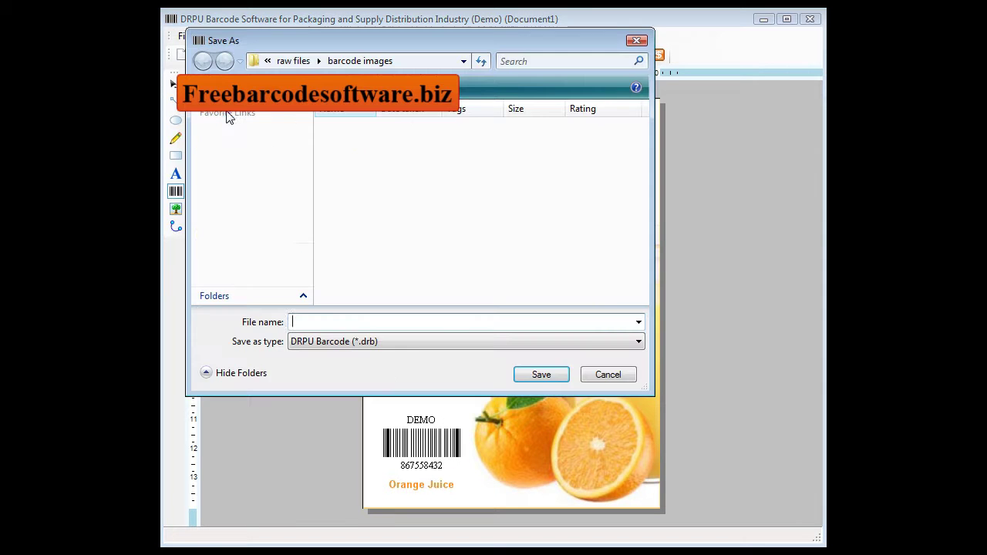
text(juice cover)
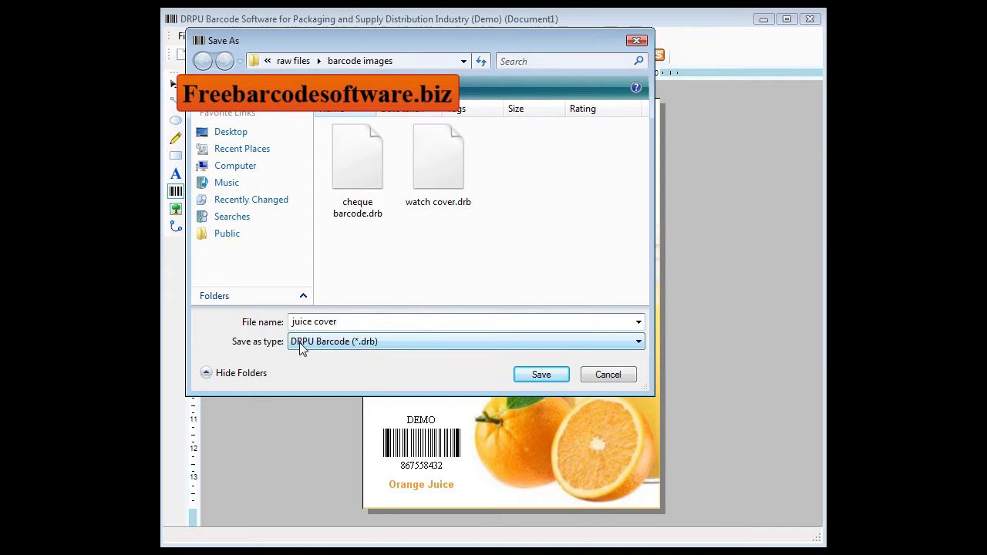
click(541, 374)
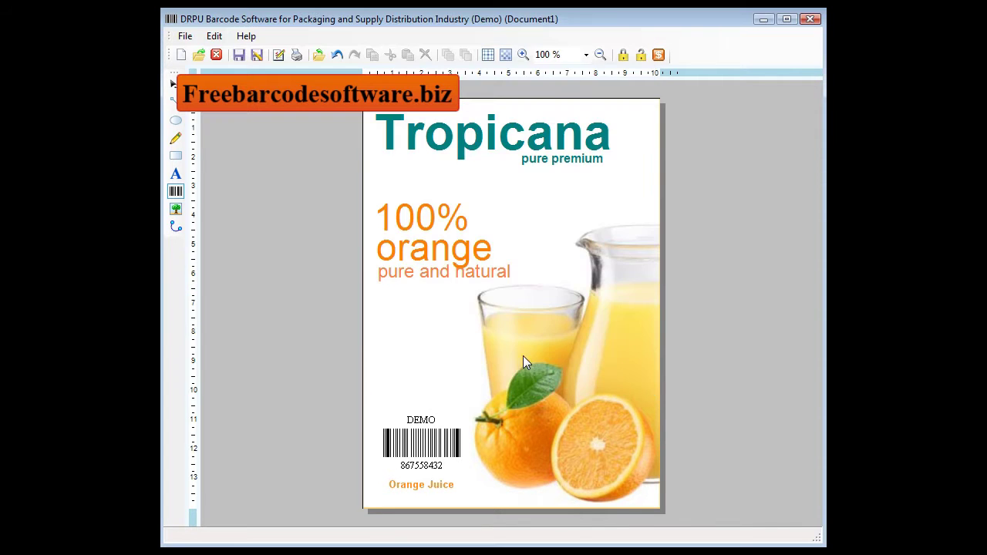